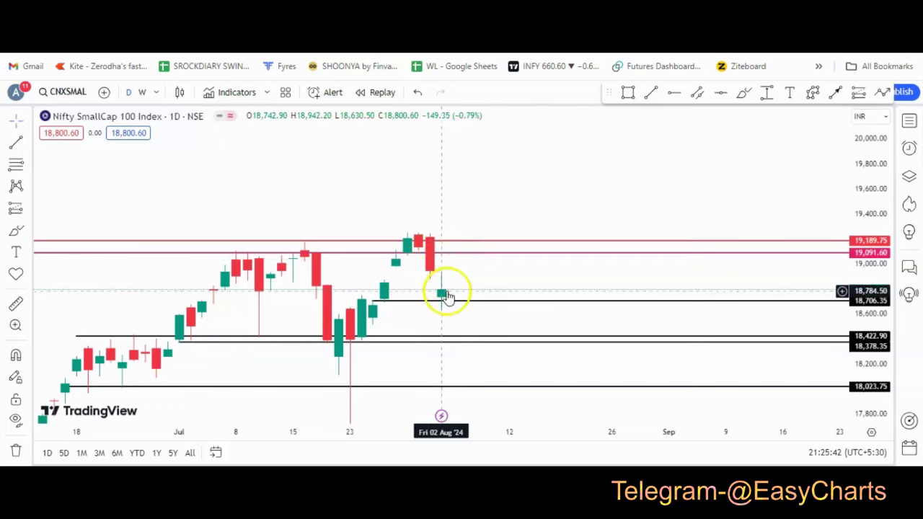
Step: Examine the recent candles against the marked support and resistance lines on the Nifty SmallCap 100 daily chart
left_click_drag(513, 279, 559, 265)
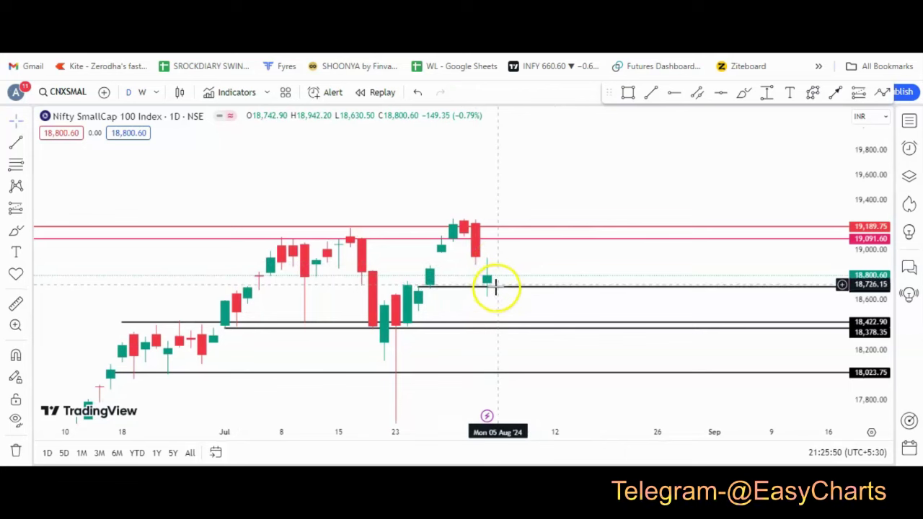
mouse_move(495, 289)
left_mouse_down()
mouse_move(481, 284)
mouse_move(489, 289)
left_mouse_up()
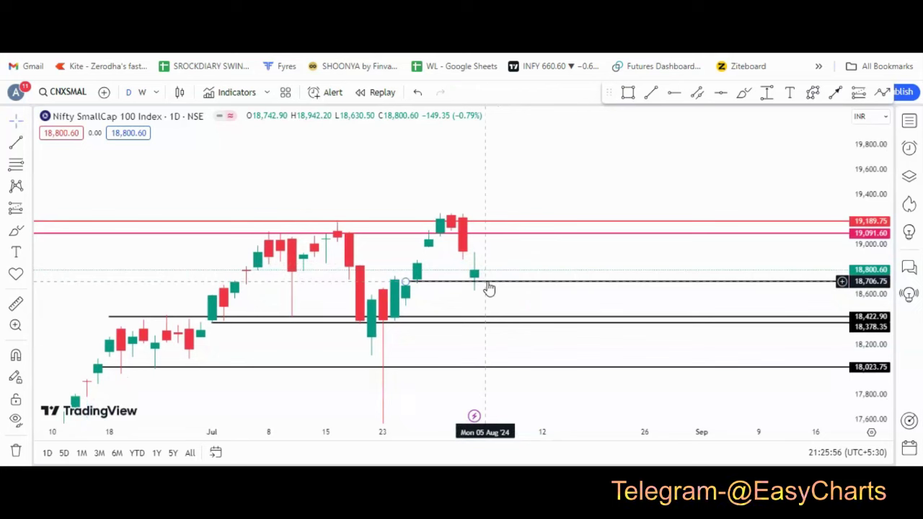
left_click(494, 310)
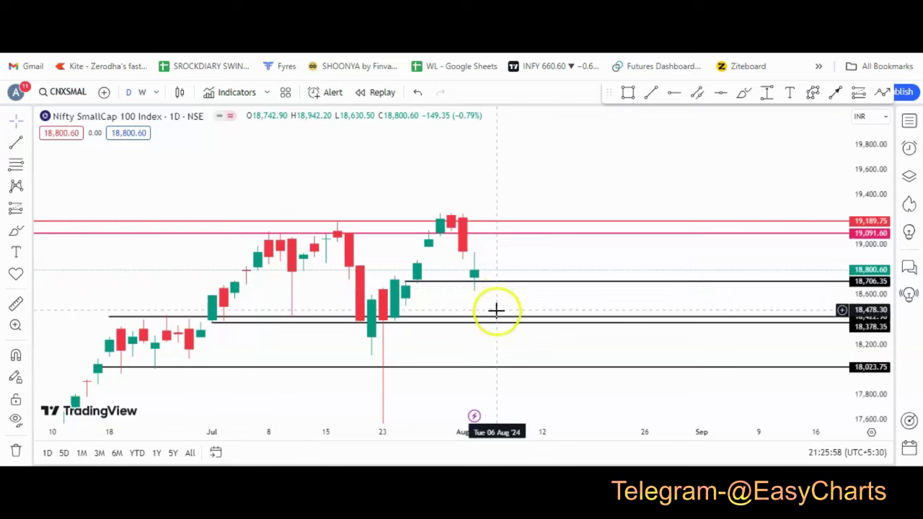
left_click_drag(494, 321, 598, 255)
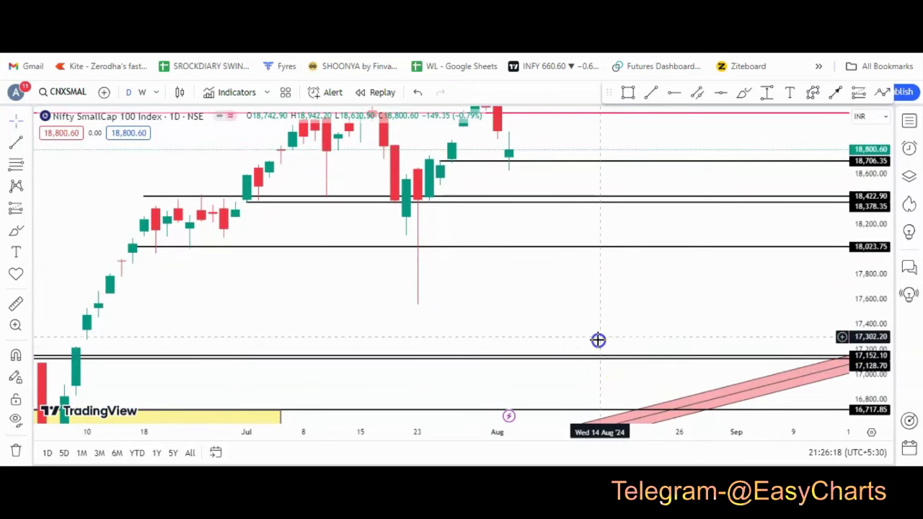
left_click_drag(599, 332, 584, 380)
left_click_drag(548, 264, 533, 330)
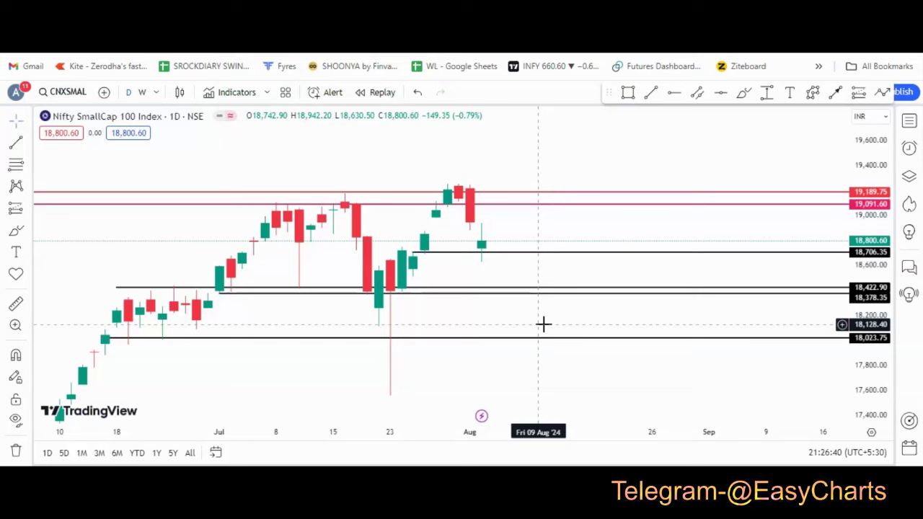
left_click(570, 322)
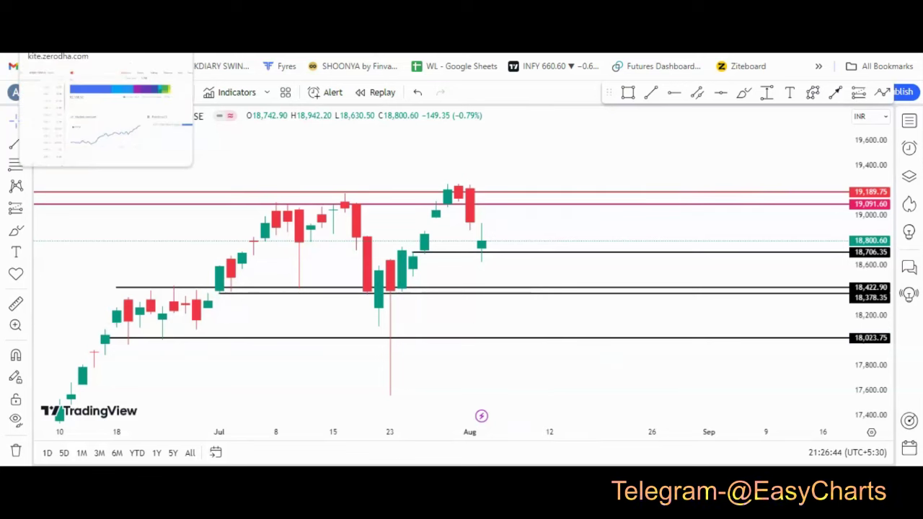
Step: Switch to the Excel watchlist workbook and review the upside one-hour closing levels for Nifty in the AUG-5 sheet
left_click(191, 114)
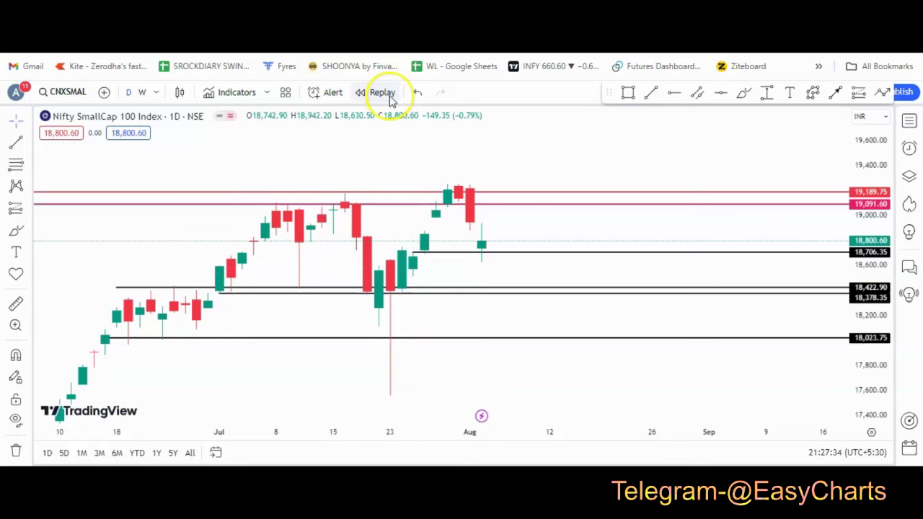
left_click(372, 208)
left_click(739, 459)
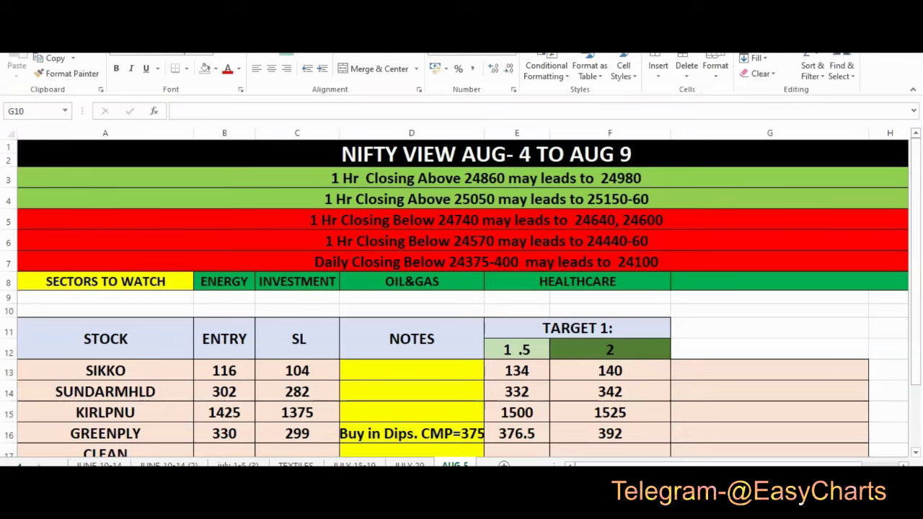
left_click(499, 275)
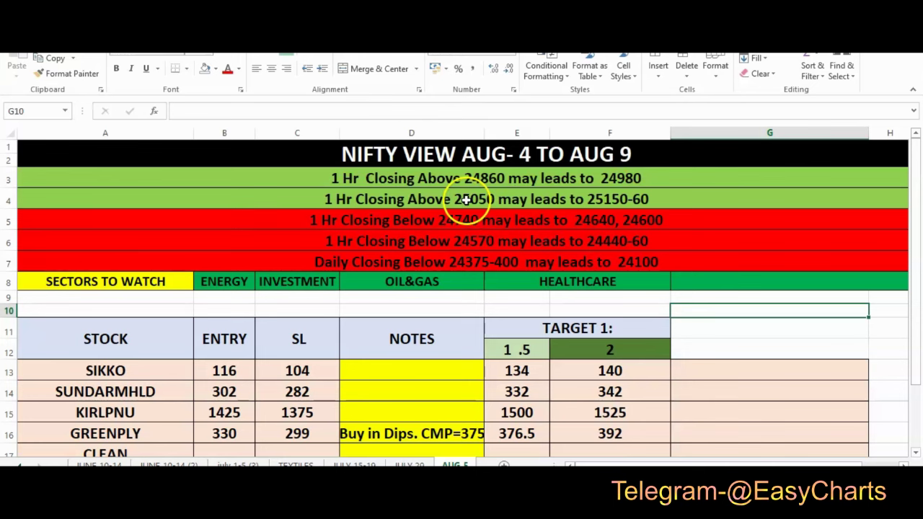
left_click(491, 200)
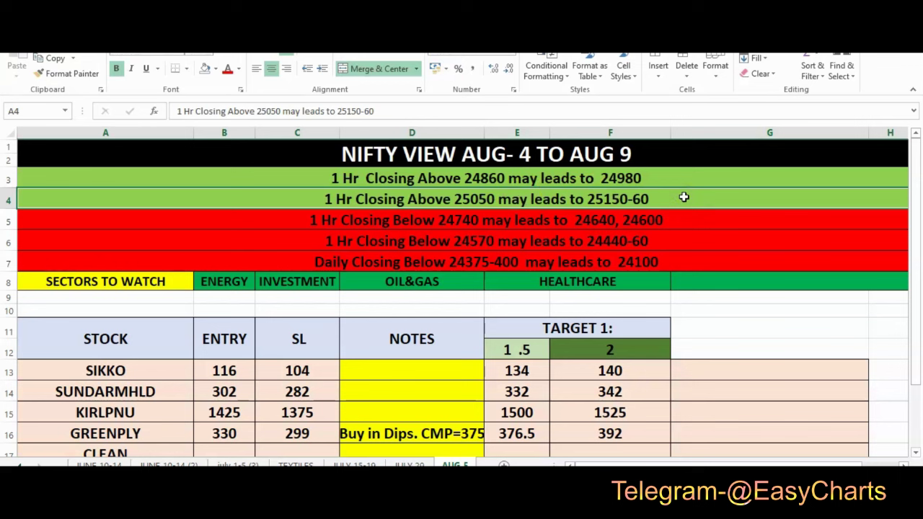
Step: Review the downside one-hour and daily closing levels for Nifty in the red rows 5 to 7
left_click(460, 223)
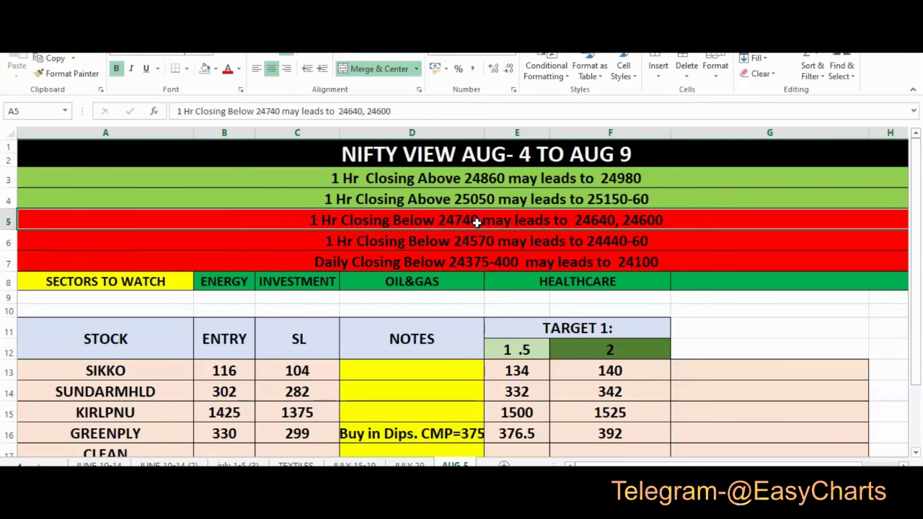
left_click(602, 223)
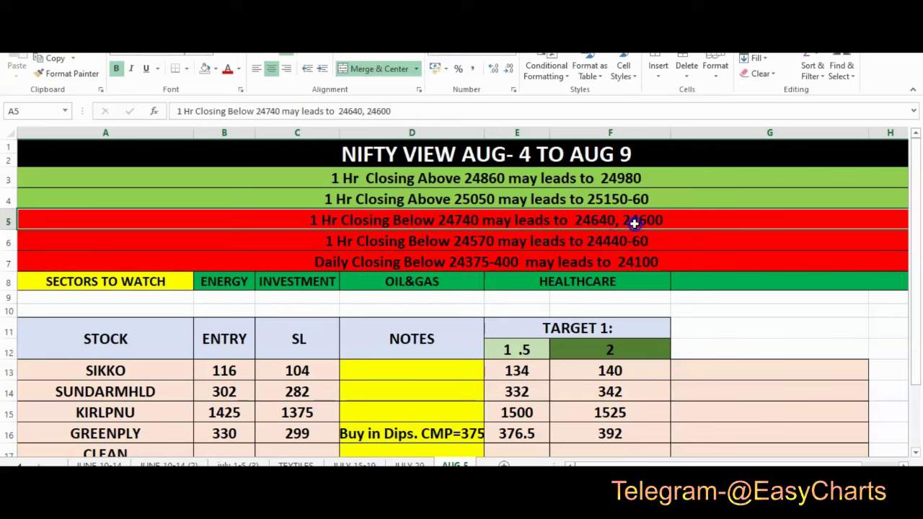
left_click(612, 222)
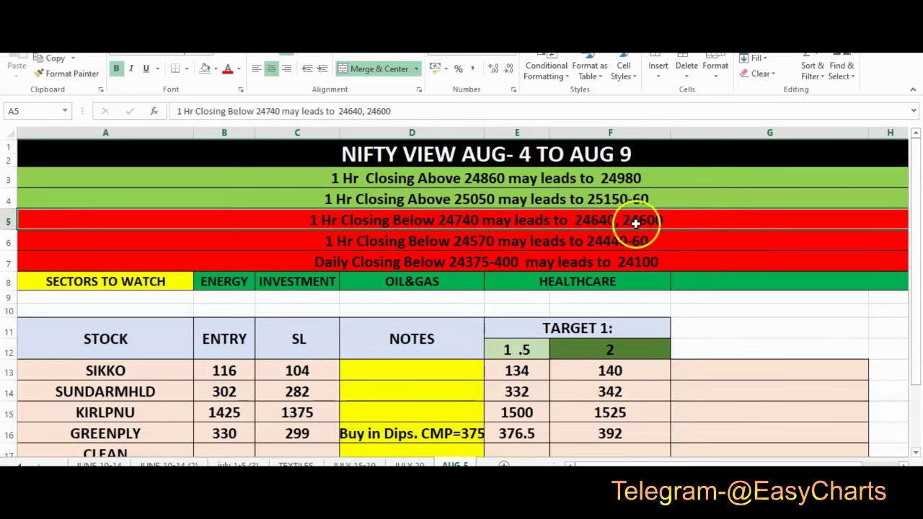
left_click(663, 221)
left_click(604, 233)
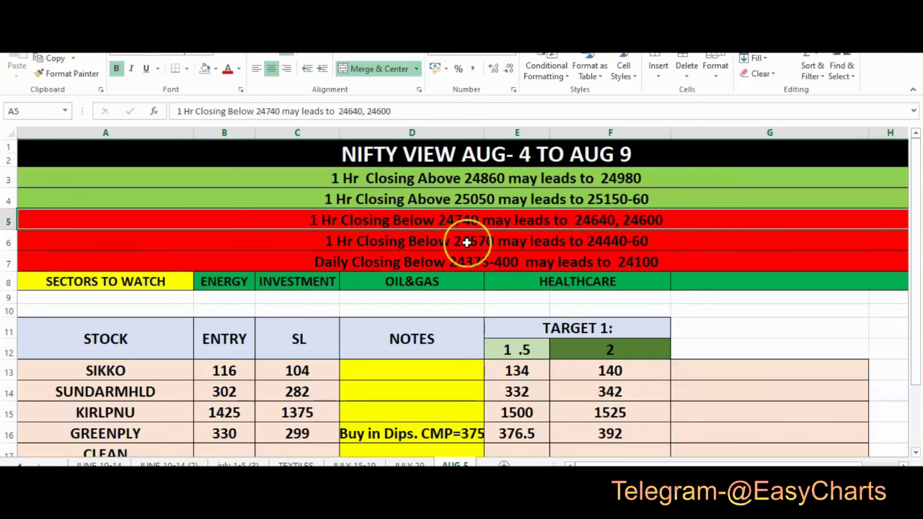
left_click(375, 243)
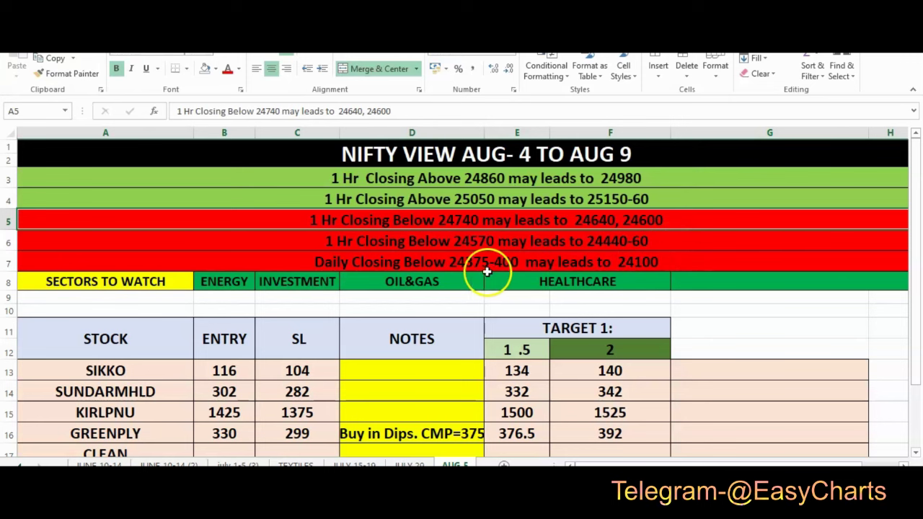
left_click(375, 262)
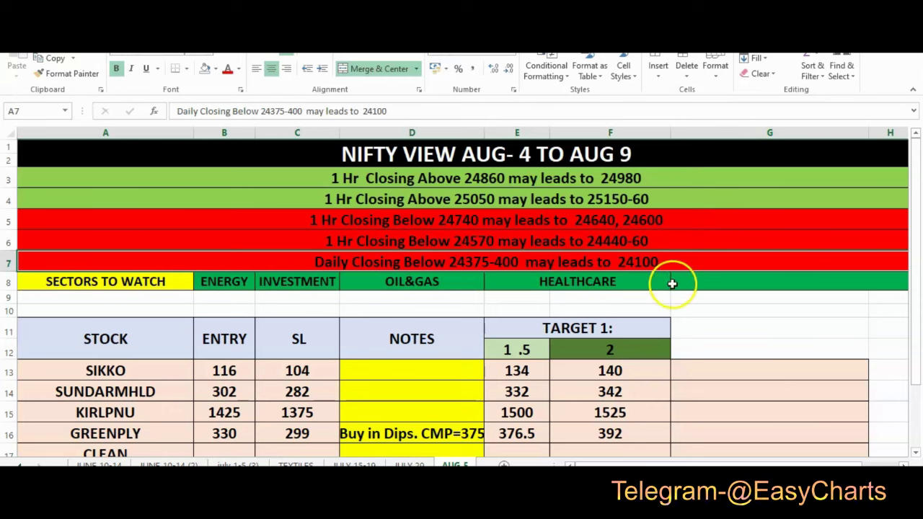
Step: Open the JULY 29 sheet and check the previous week's sectors to watch, including oil and gas and investment
left_click(409, 464)
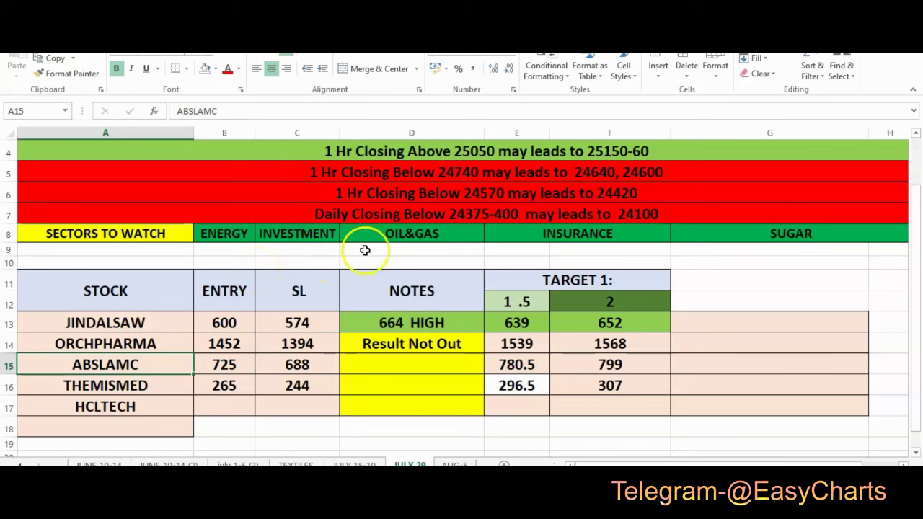
left_click(386, 233)
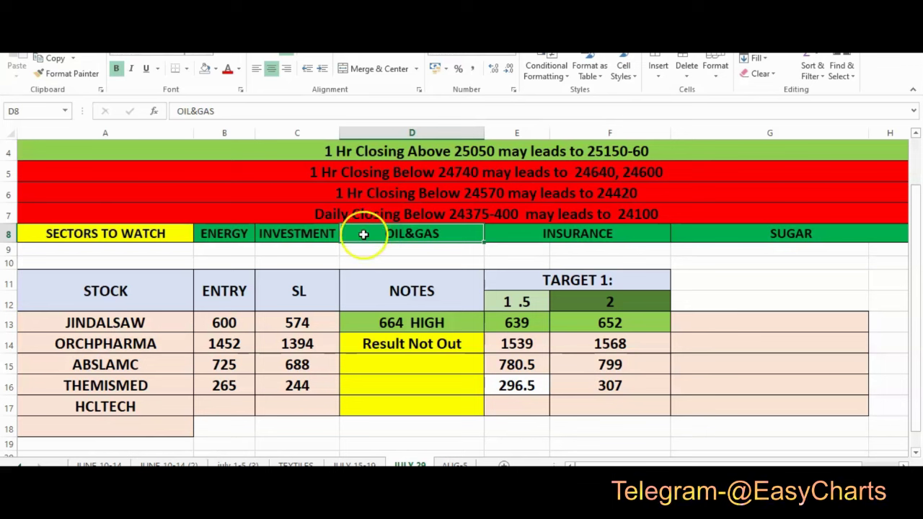
left_click(306, 233)
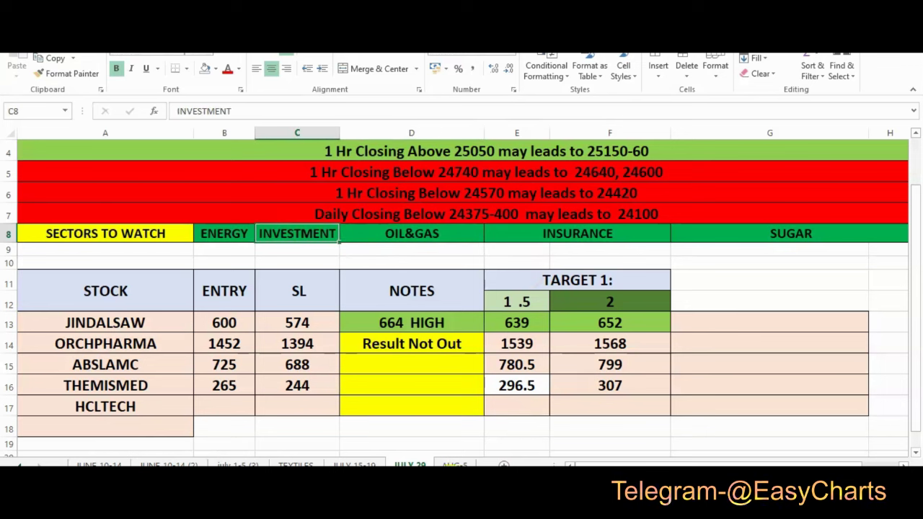
Step: Return to the AUG-5 sheet and review the energy, investment, oil and gas, and healthcare sectors to watch
left_click(455, 464)
left_click(237, 284)
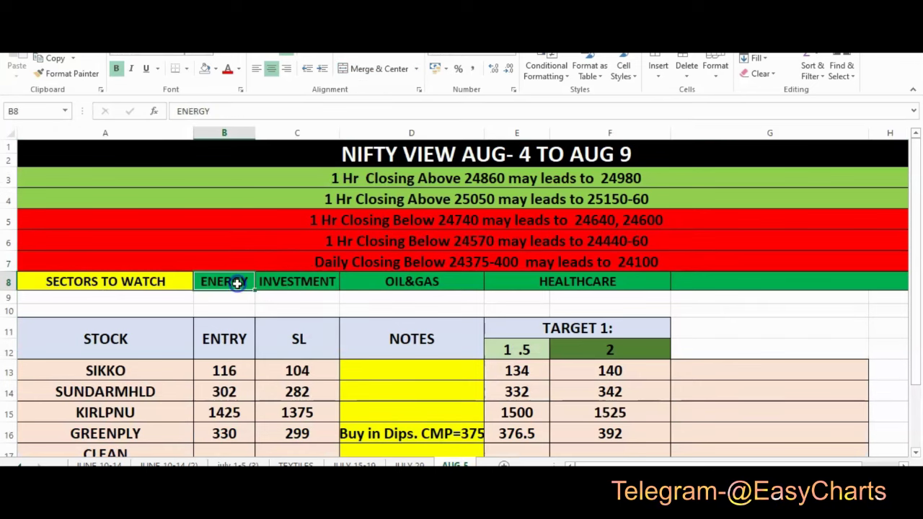
left_click(306, 284)
left_click(401, 286)
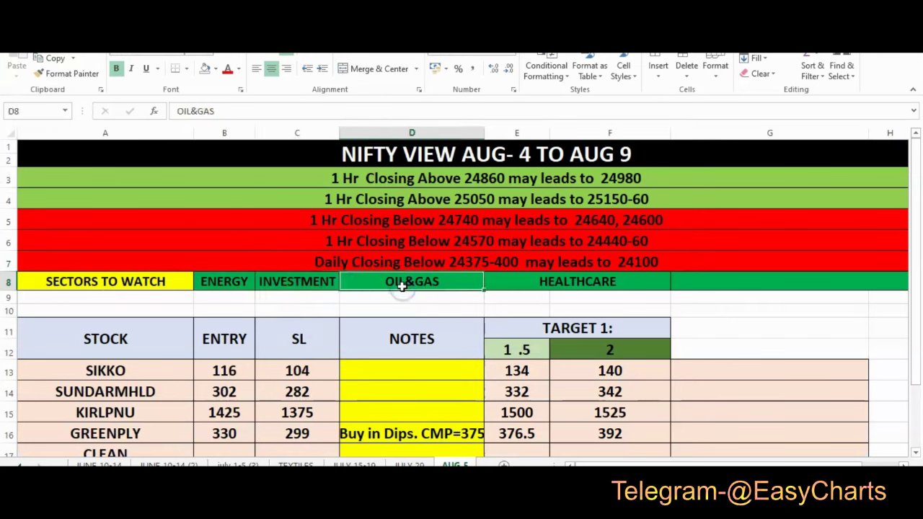
left_click(569, 286)
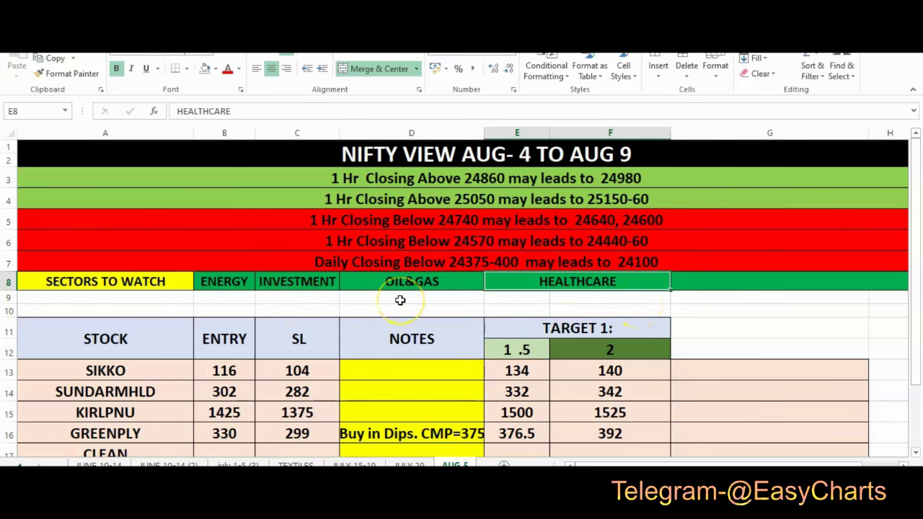
left_click_drag(252, 278, 566, 282)
Step: Copy the SIKKO symbol from the stock list and load its daily chart in TradingView
scroll(731, 324, "down", 1)
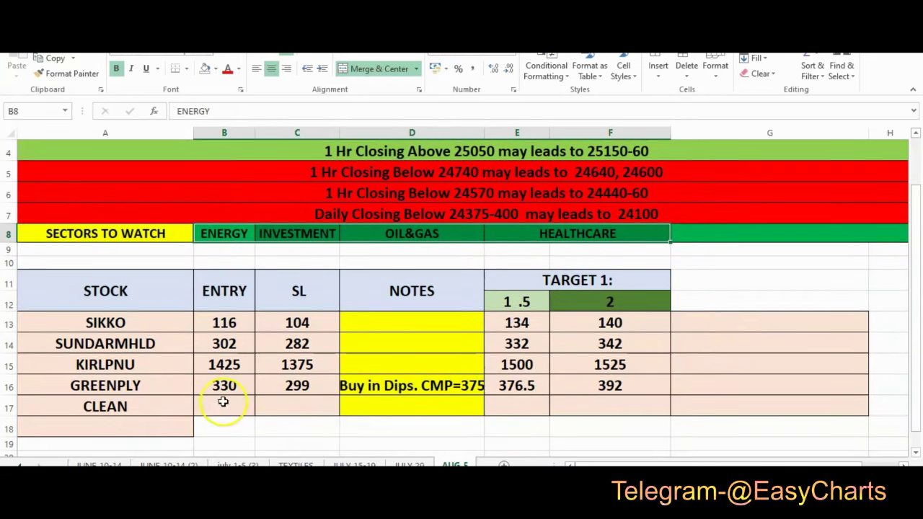
left_click(164, 328)
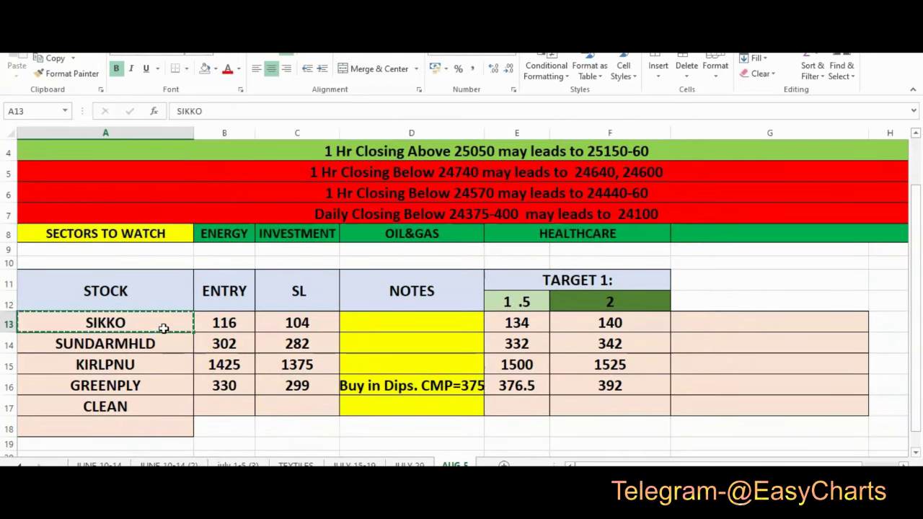
key("alt+Tab")
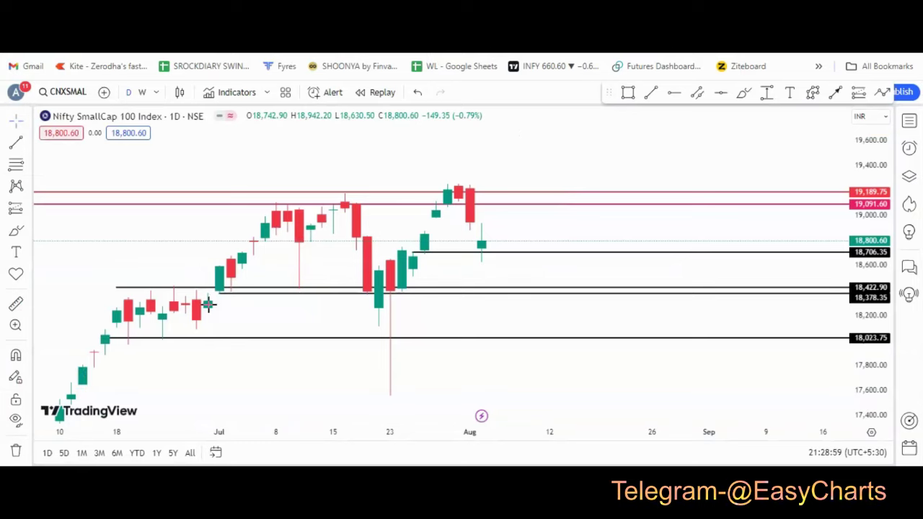
left_click(65, 103)
type("SIKKO")
left_click(278, 201)
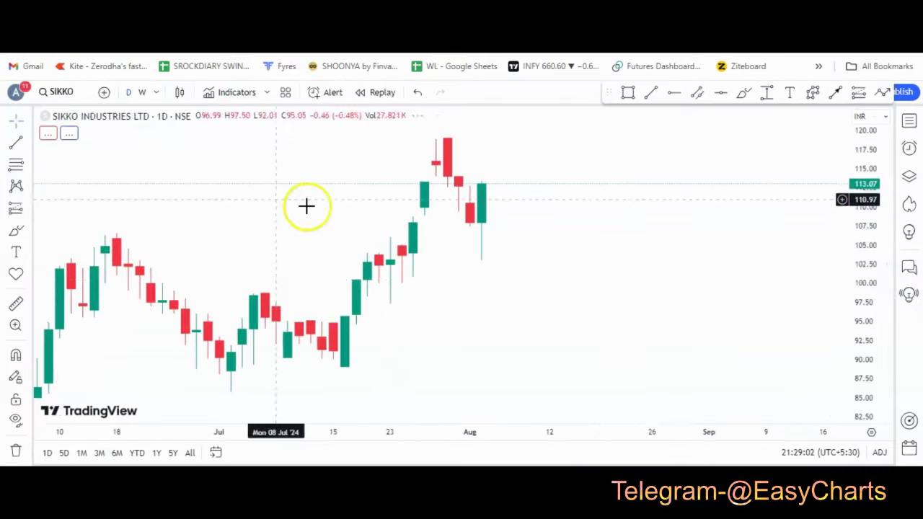
Step: Delete the rising pink trend line from the SIKKO chart, keeping the blue channel, and inspect the recent breakout candles
scroll(645, 281, "down", 5)
left_click_drag(869, 154, 869, 366)
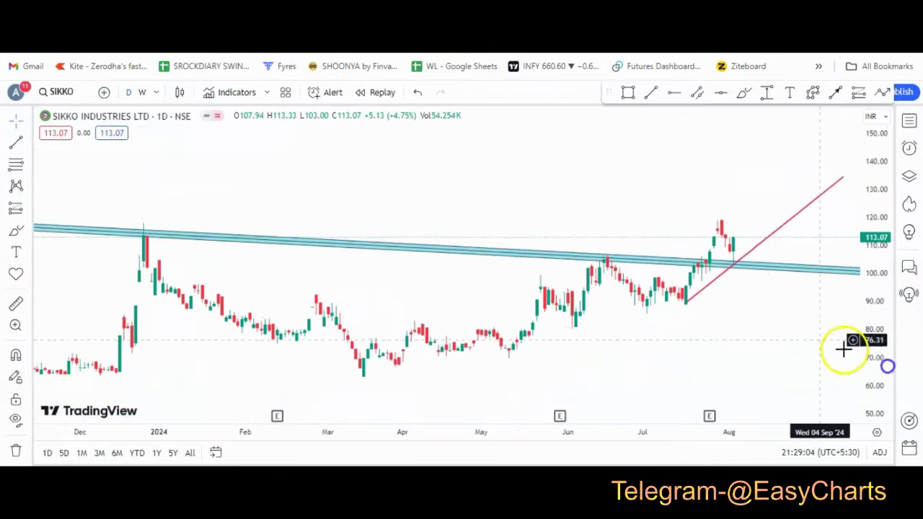
left_click_drag(760, 195, 543, 239)
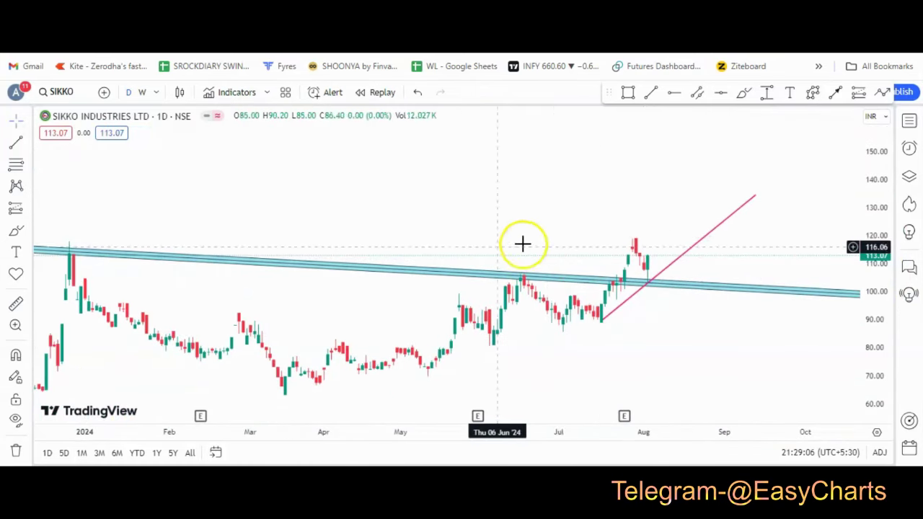
scroll(627, 284, "up", 3)
left_click(607, 250)
key("Delete")
left_click_drag(858, 305, 878, 262)
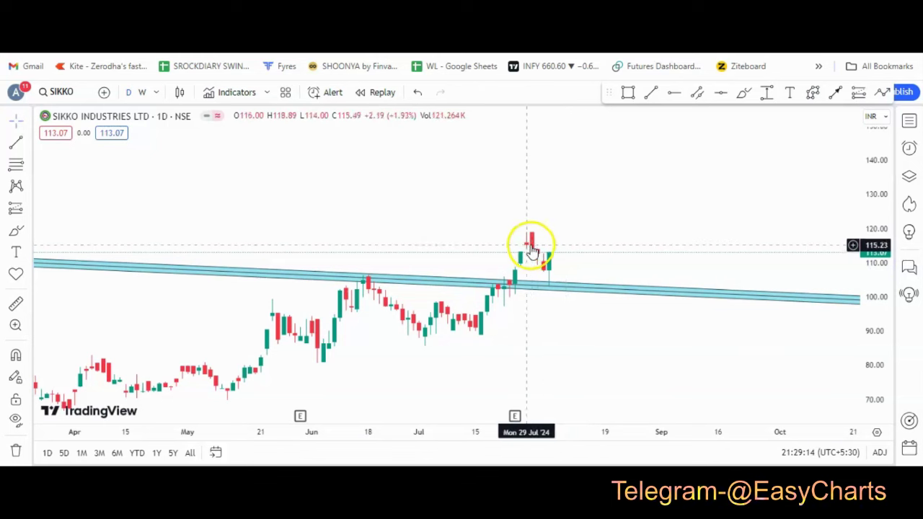
left_click(661, 242)
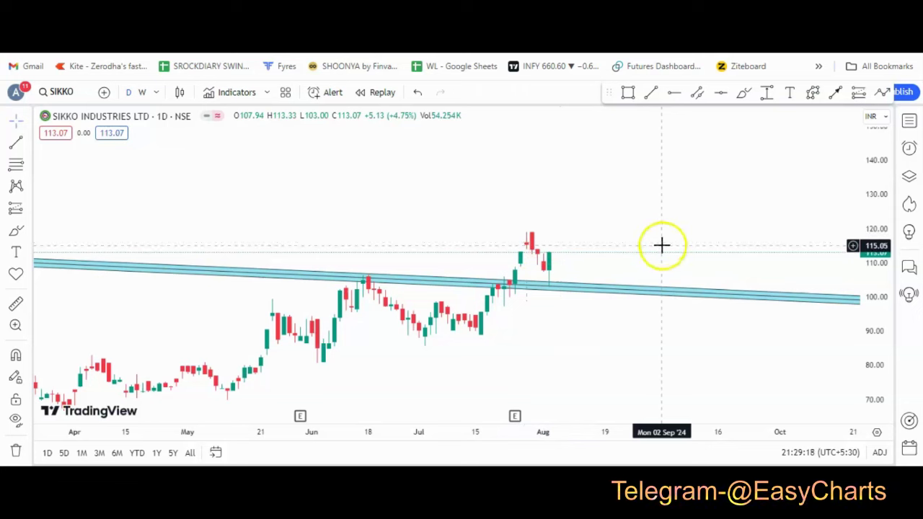
Step: Switch back to the Excel watchlist and review SIKKO's entry, stop loss and both target values
key("alt+Tab")
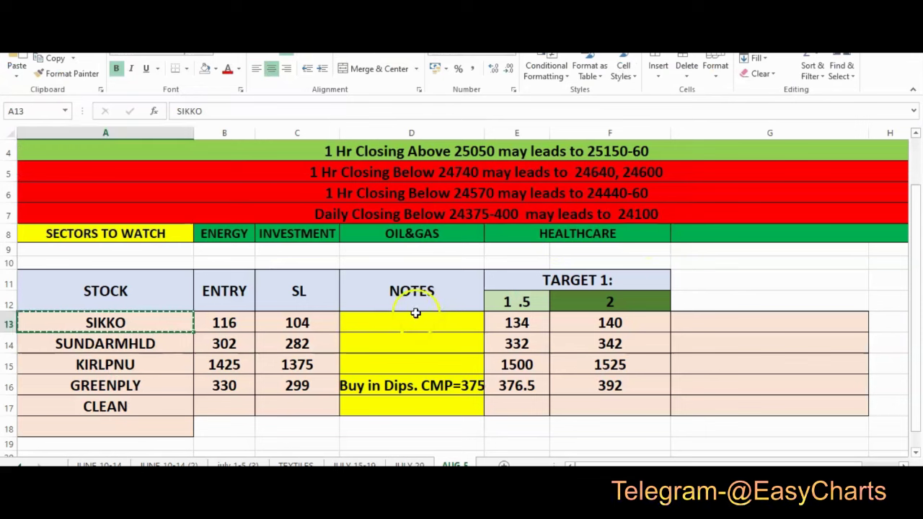
left_click(223, 324)
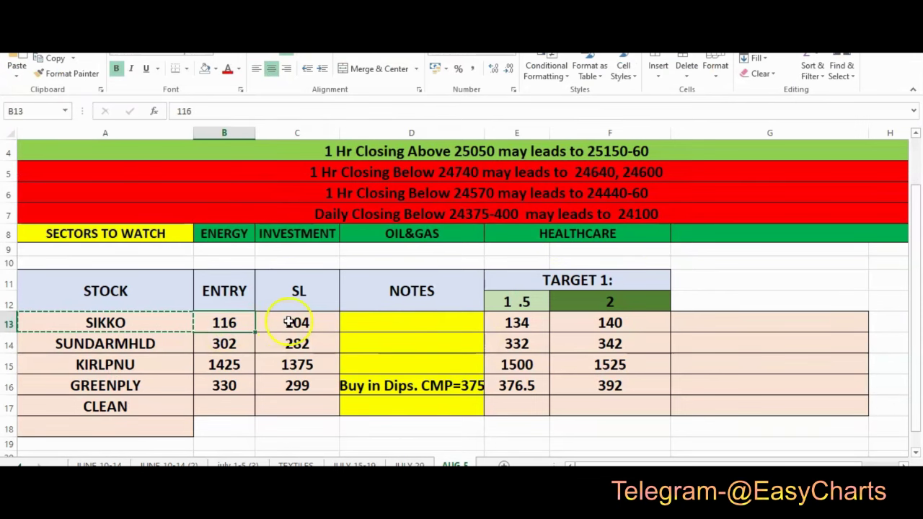
left_click(295, 322)
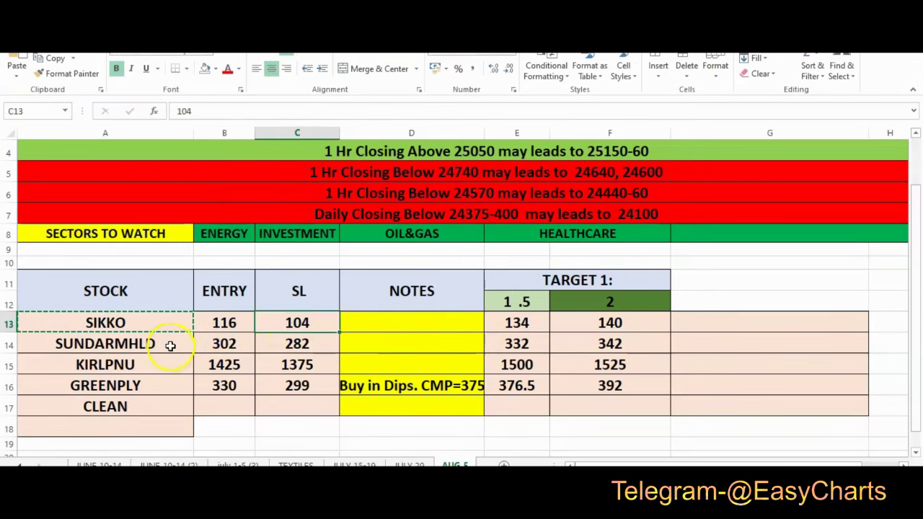
left_click(521, 325)
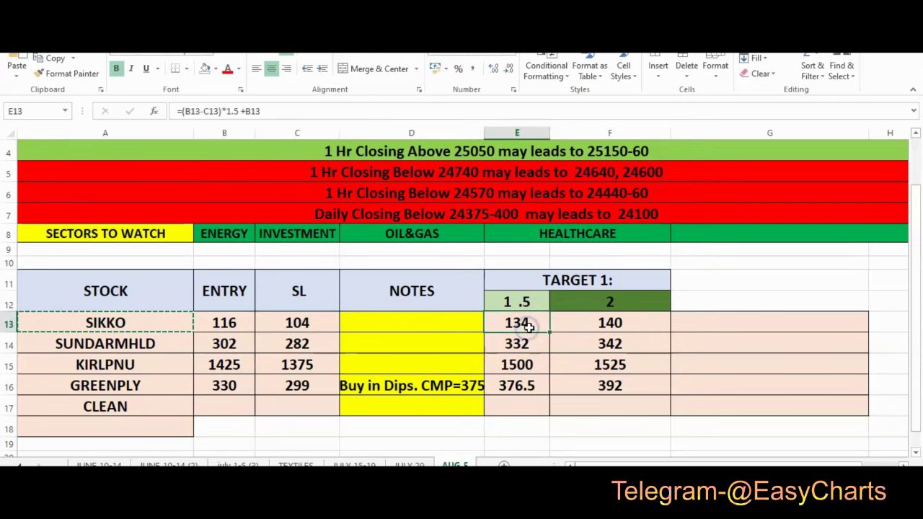
left_click(603, 326)
Step: Copy the SUNDARMHLD symbol from the stock list and load its daily chart in TradingView
left_click(127, 340)
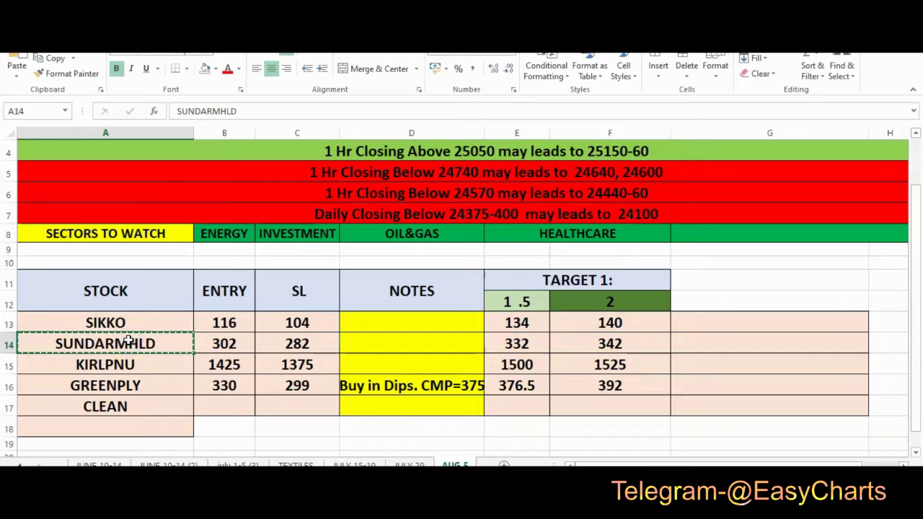
key("alt+Tab")
left_click(65, 91)
type("SUNDARMHLD")
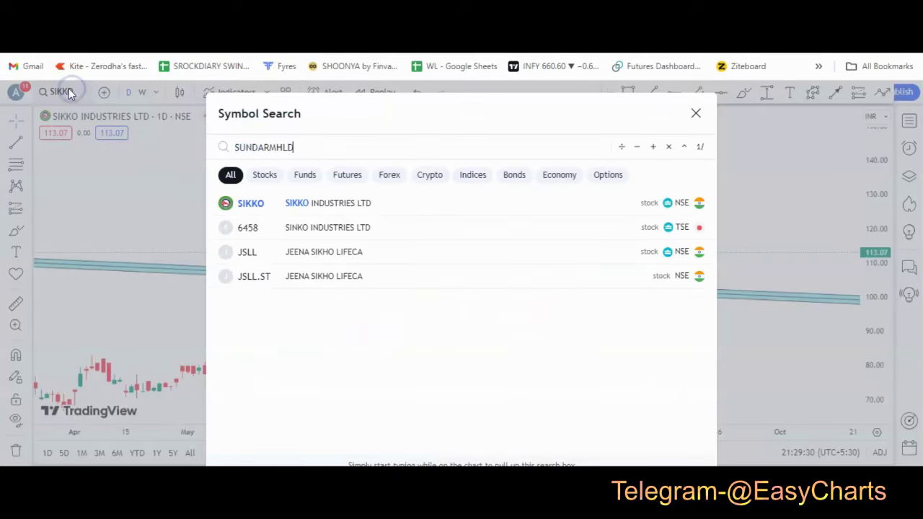
left_click(267, 216)
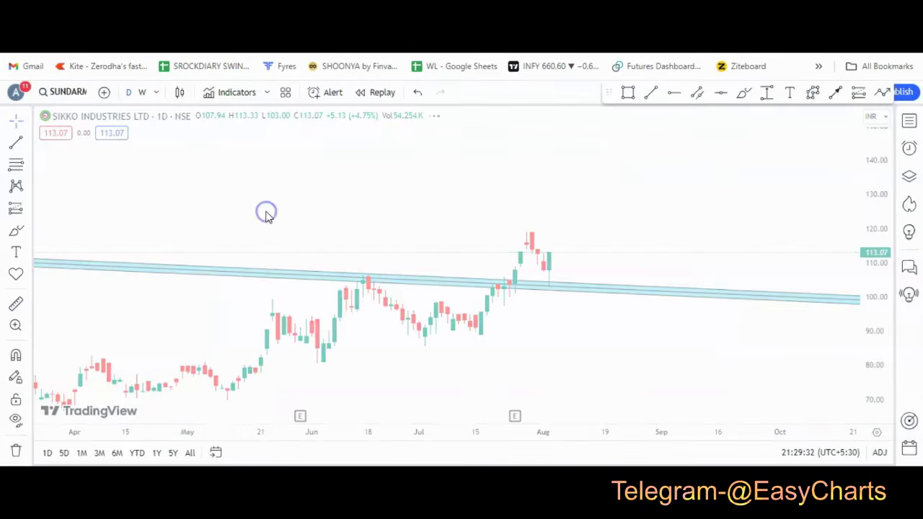
Step: Remove all existing drawings from the SUNDARMHLD chart and look closer at the recent candles
left_click(16, 451)
left_click(75, 437)
scroll(672, 286, "up", 3)
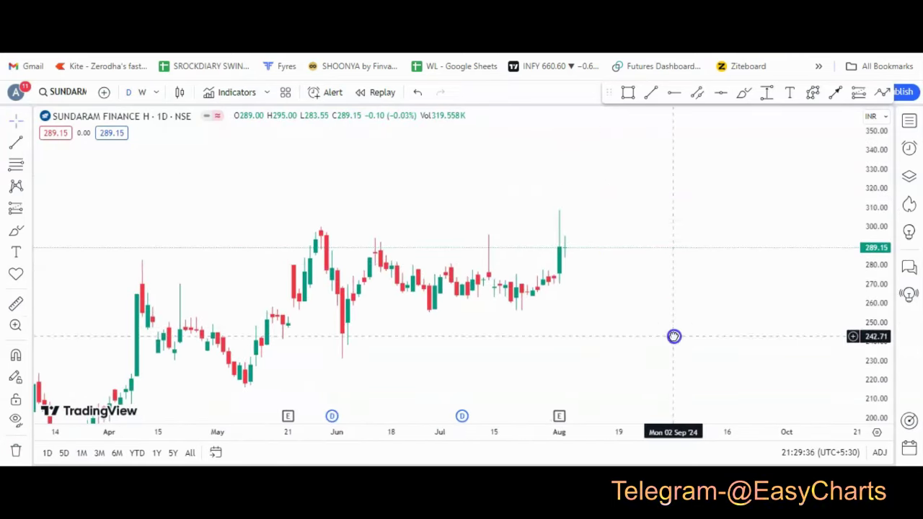
Step: Check SUNDARMHLD's entry in the Excel watchlist and draw a horizontal line at about 301 on its TradingView chart
key("alt+Tab")
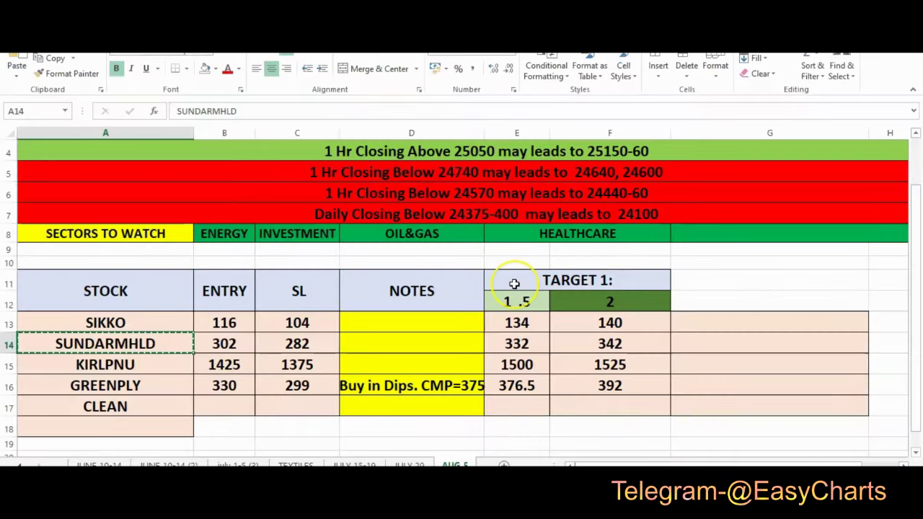
key("alt+Tab")
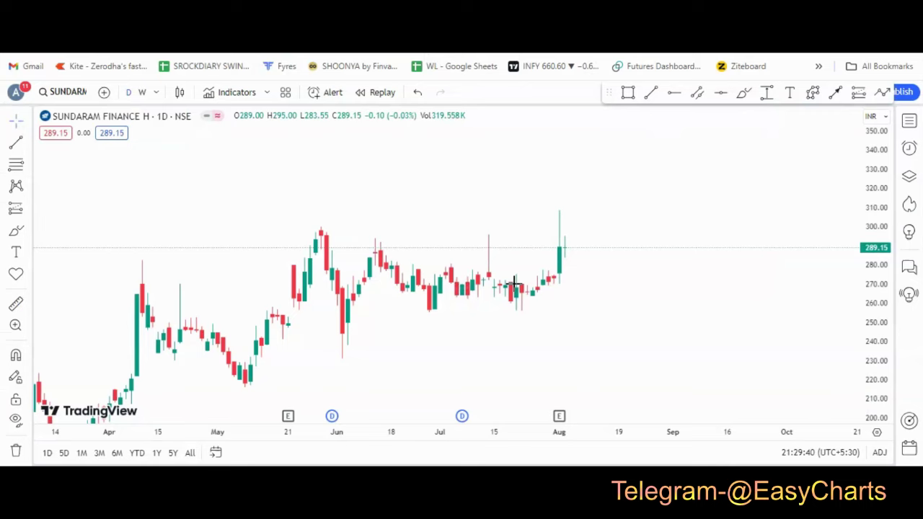
key("alt+Tab")
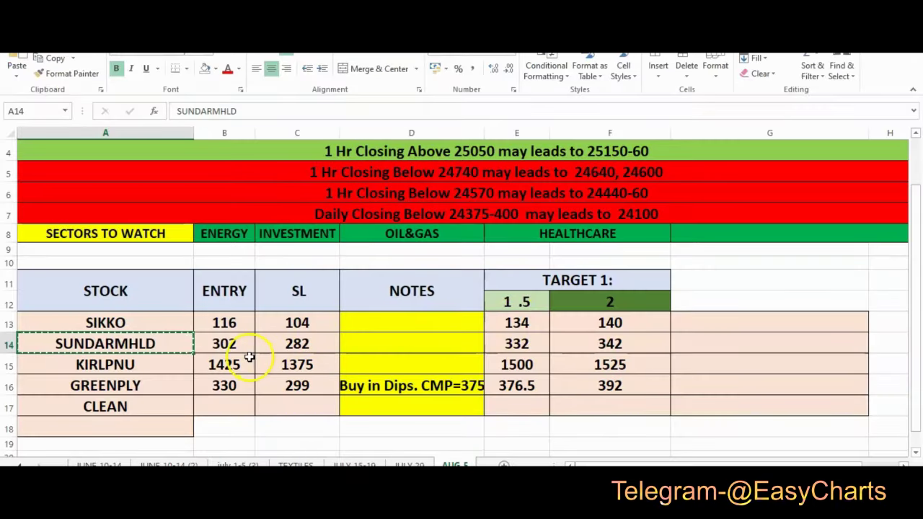
key("alt+Tab")
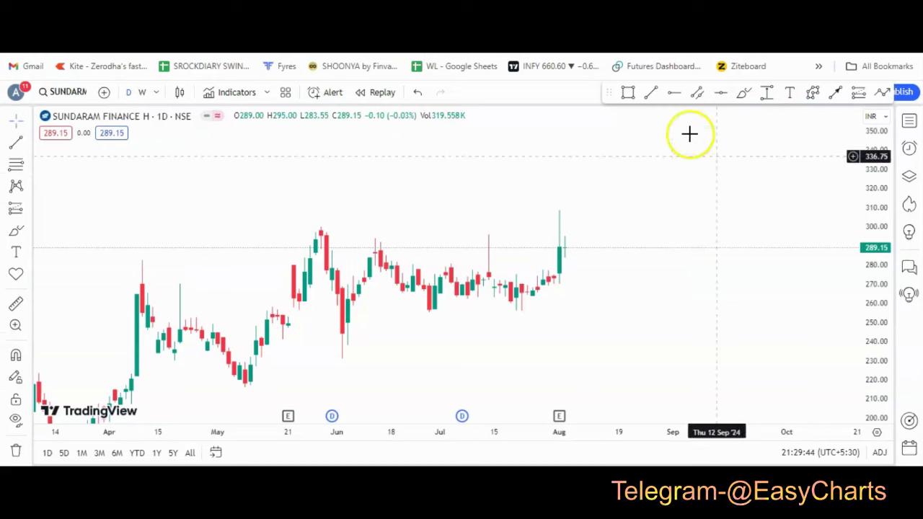
left_click(719, 92)
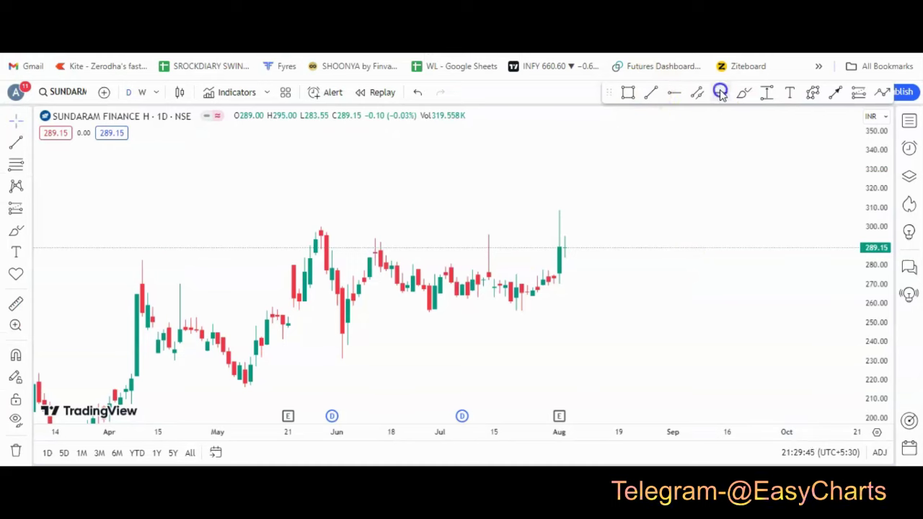
left_click(642, 225)
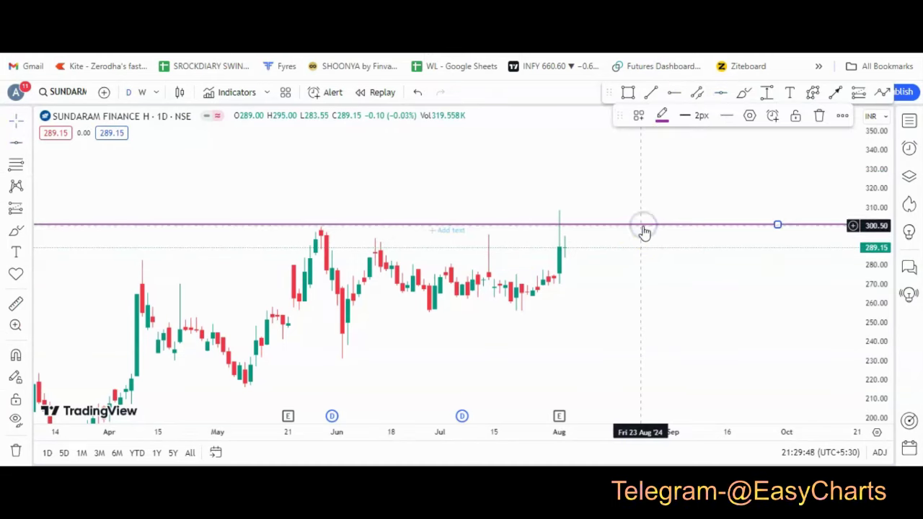
Step: Switch back to the Excel watchlist and review SUNDARMHLD's entry, stop loss and target values
key("alt+Tab")
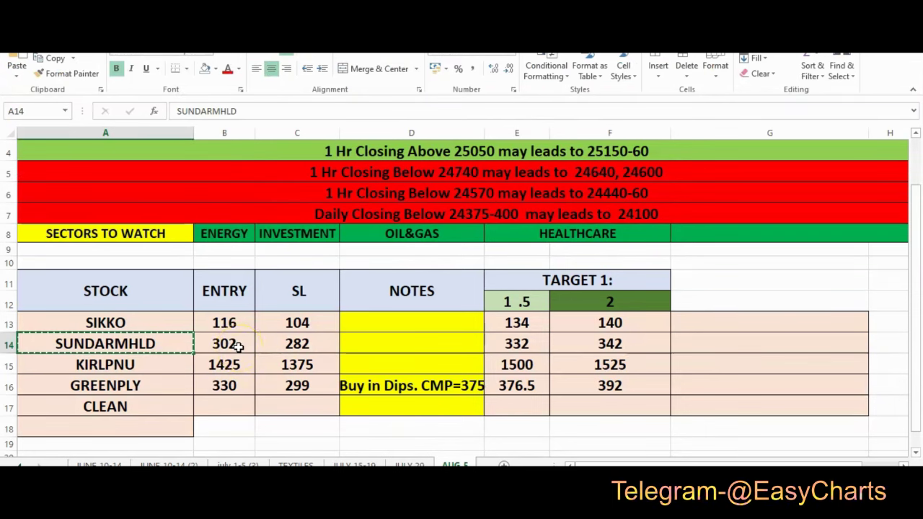
left_click(307, 347)
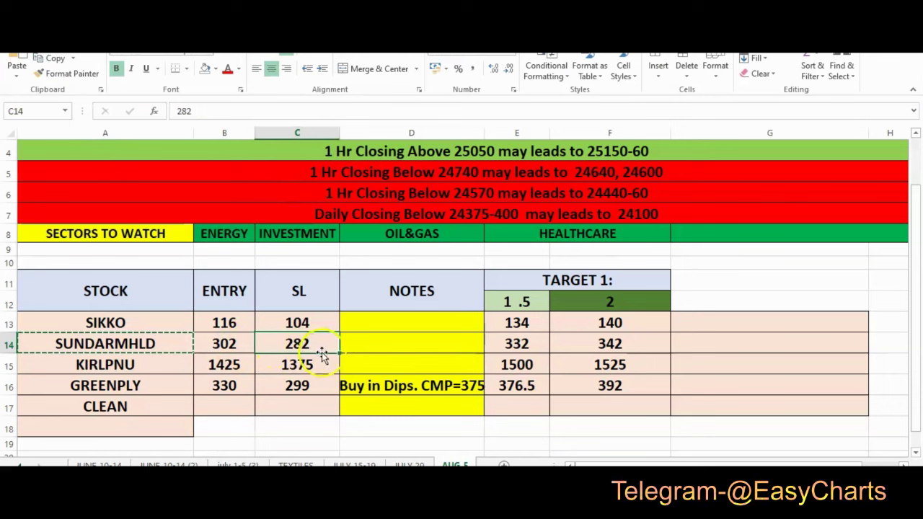
left_click(534, 348)
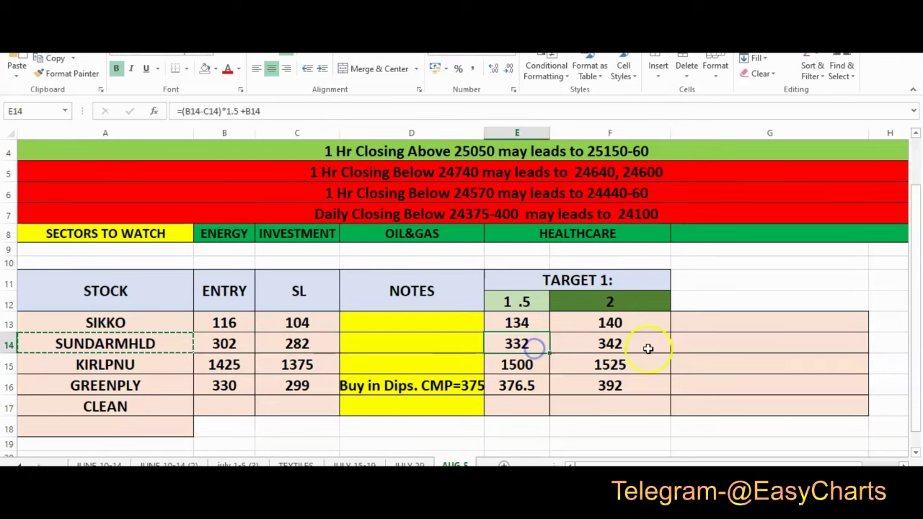
Step: Copy the KIRLPNU symbol from the stock list and load its NSE daily chart in TradingView
left_click(124, 364)
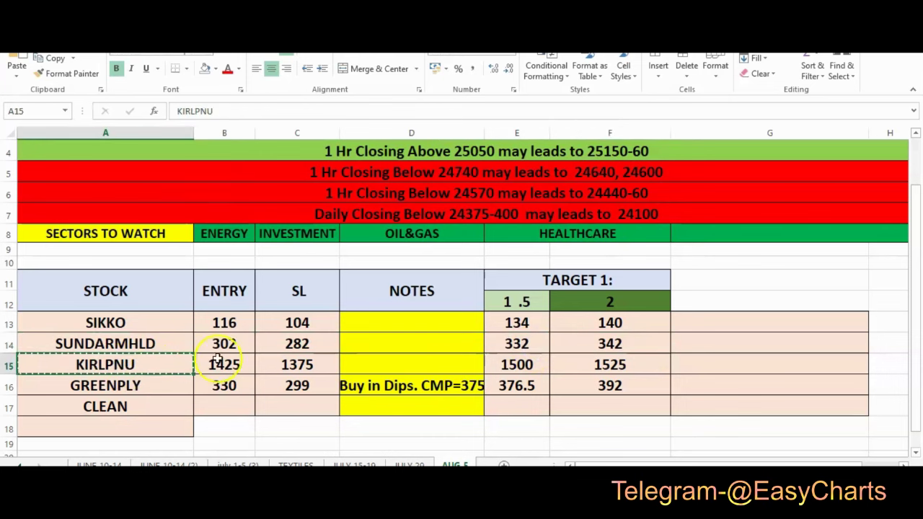
key("alt+Tab")
left_click(70, 101)
type("KIRLPNU")
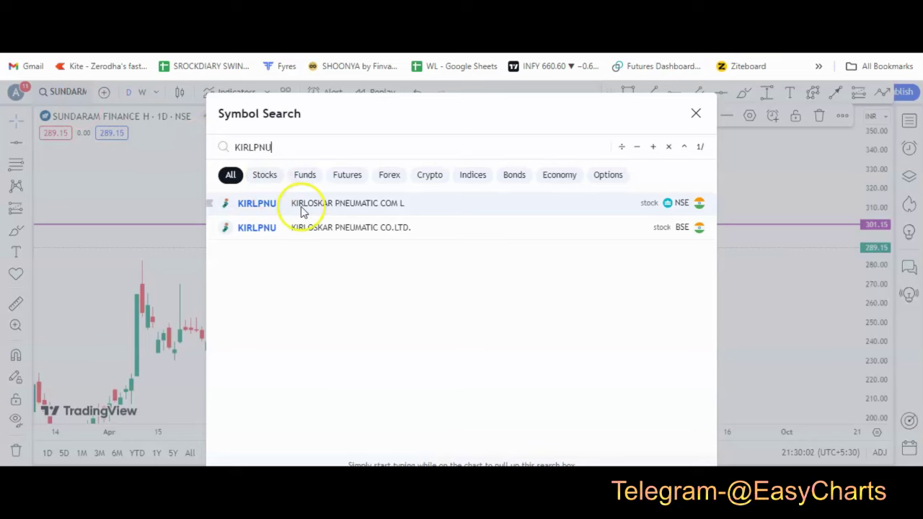
left_click(303, 205)
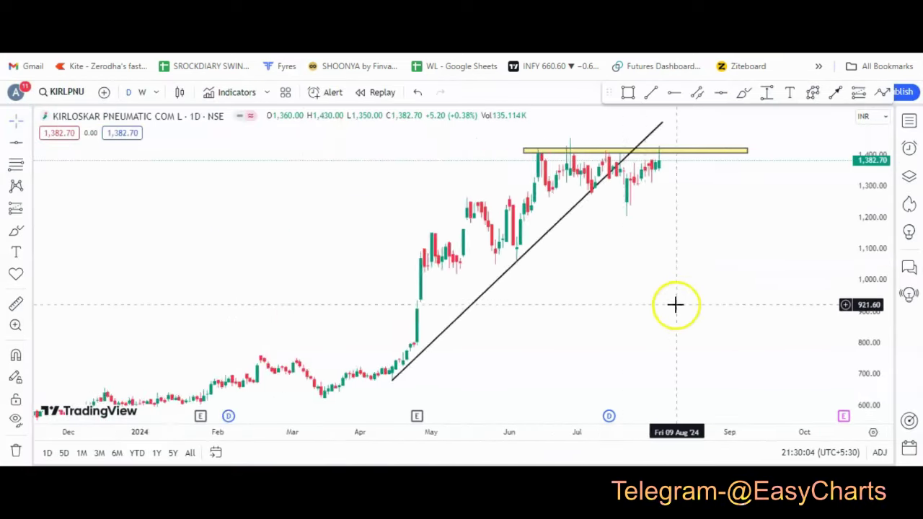
Step: Remove the existing trend line and yellow rectangle from the KIRLPNU chart
scroll(675, 304, "up", 5)
left_click(15, 451)
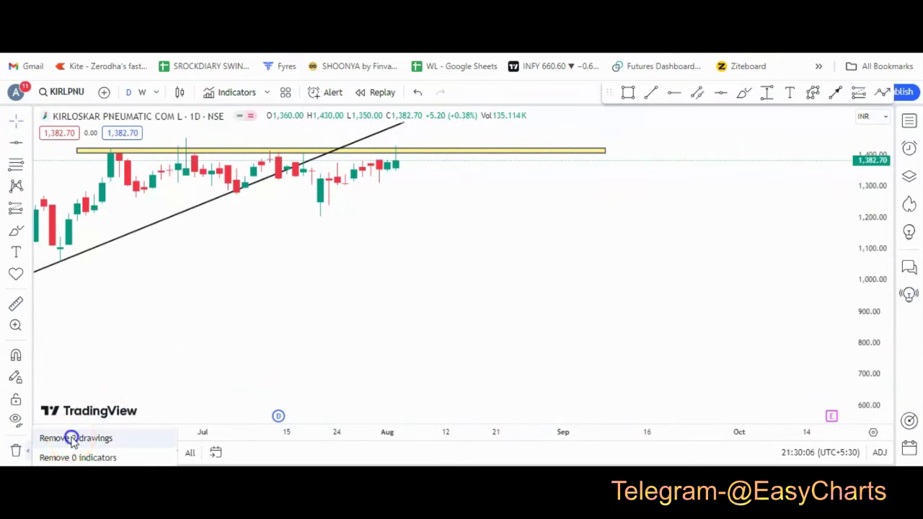
left_click(72, 438)
Step: Expand the KIRLPNU price scale and draw a horizontal resistance line at about 1,420
left_click_drag(419, 396, 614, 393)
left_click_drag(875, 298, 869, 206)
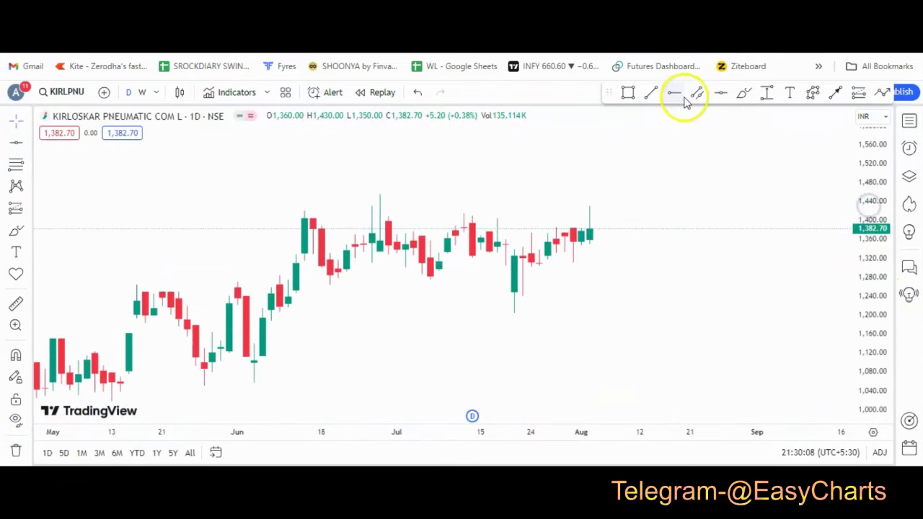
left_click(718, 92)
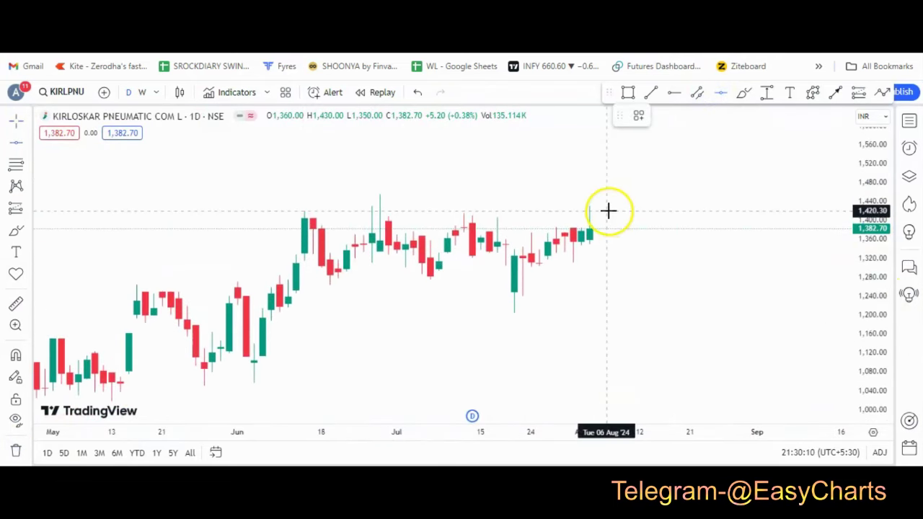
left_click(608, 210)
Step: Return to the Excel watchlist and review KIRLPNU's entry, stop loss and both target values
key("alt+Tab")
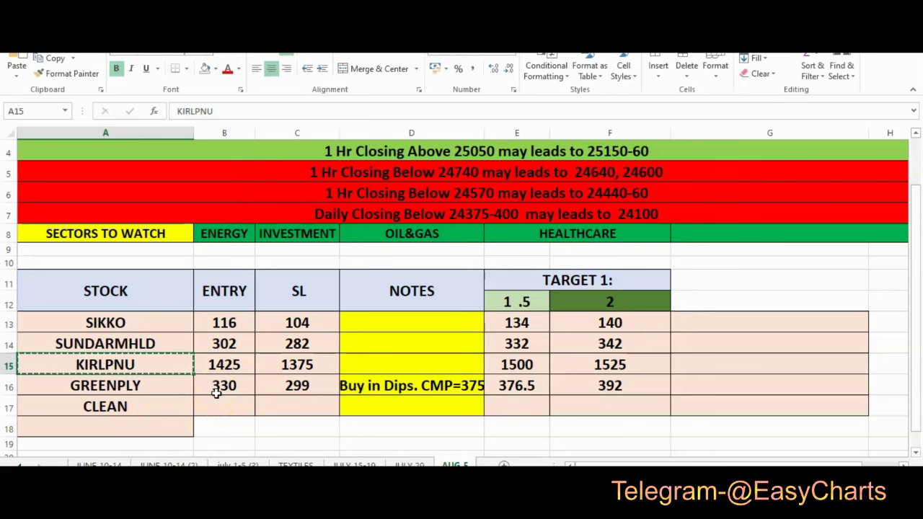
left_click(308, 365)
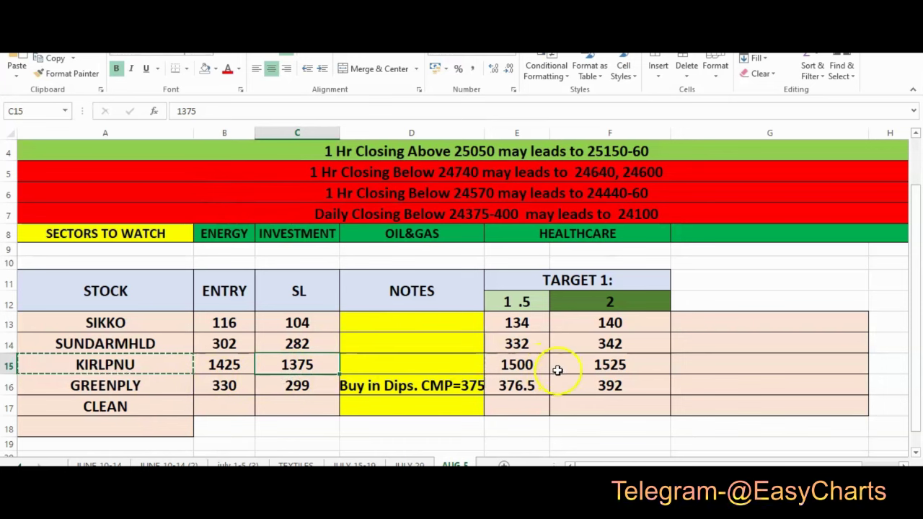
left_click(531, 365)
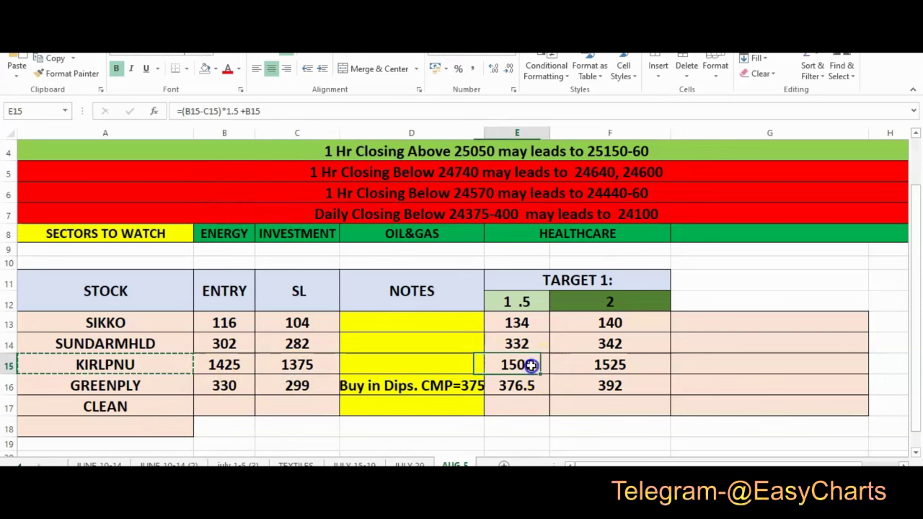
left_click(652, 367)
Step: Copy the GREENPLY symbol from the stock list and load its daily chart in TradingView
left_click(158, 388)
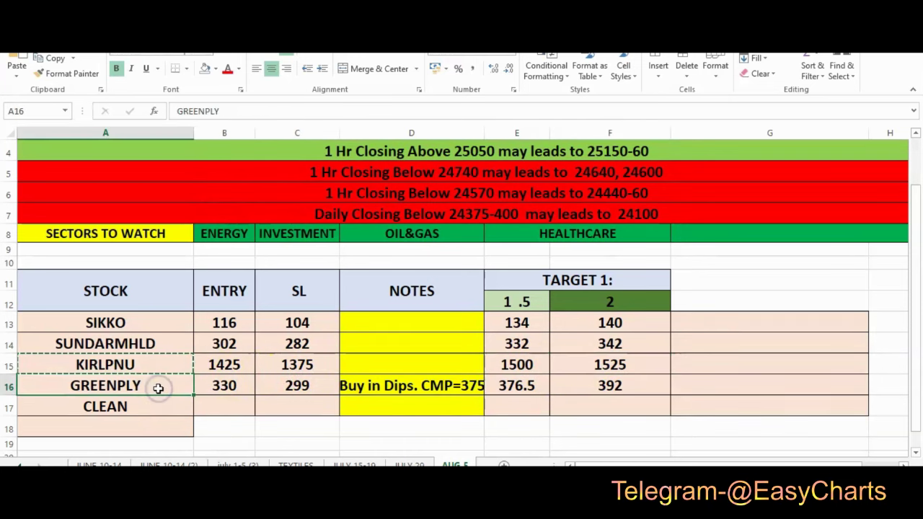
key("alt+Tab")
left_click(62, 91)
type("GREENPLY")
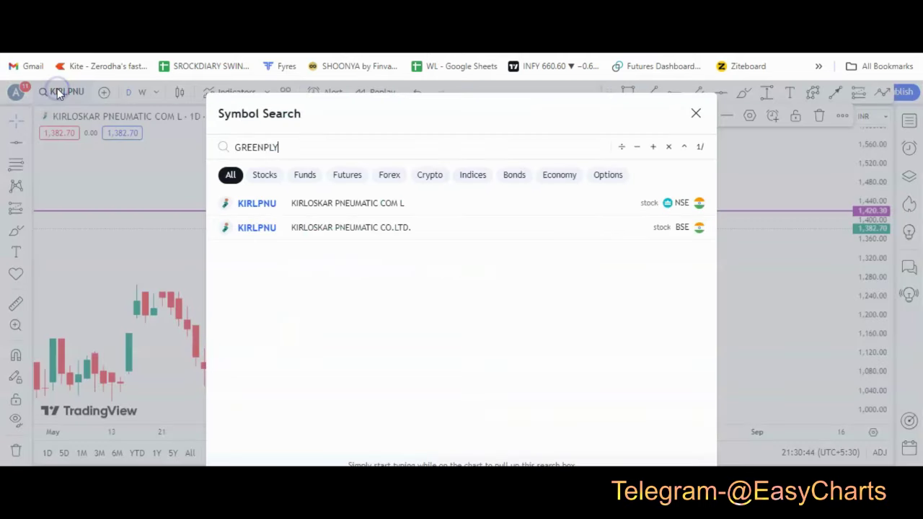
left_click(273, 208)
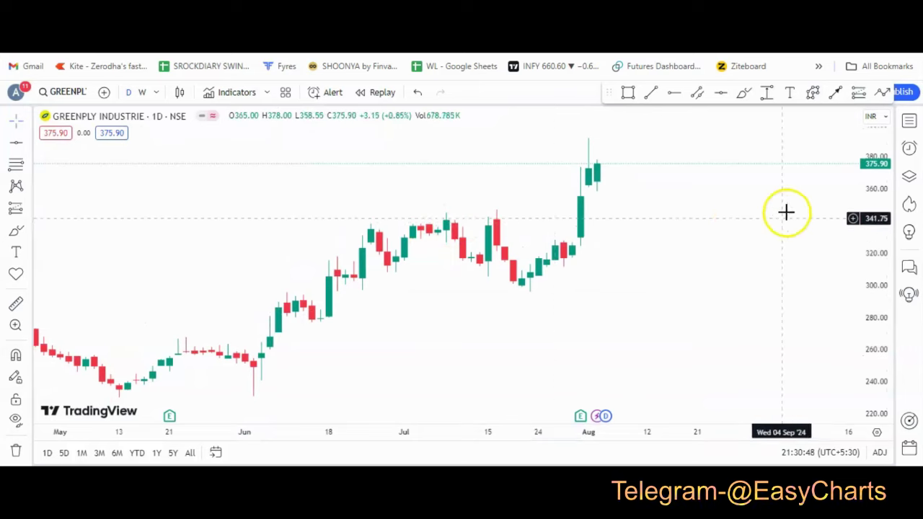
Step: Examine GREENPLY's weekly and daily candles, and check its note in the Excel watchlist
left_click(143, 92)
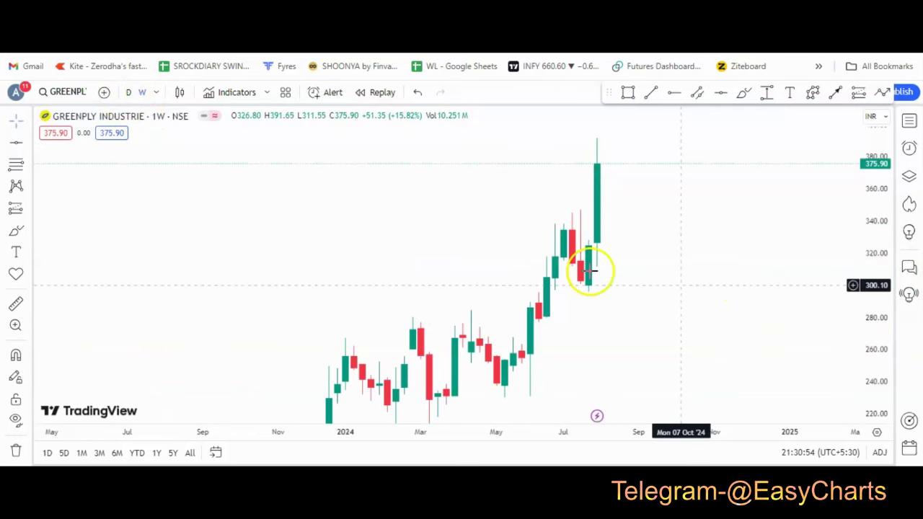
left_click(129, 93)
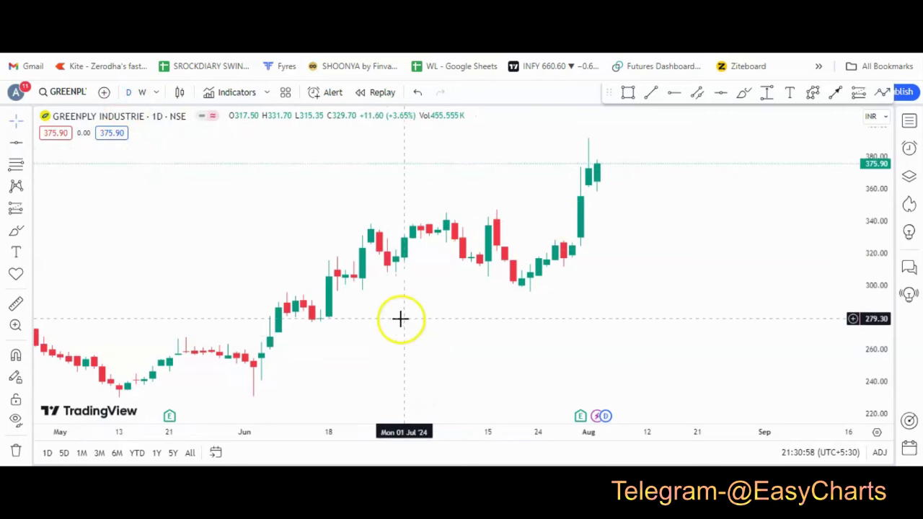
key("alt+Tab")
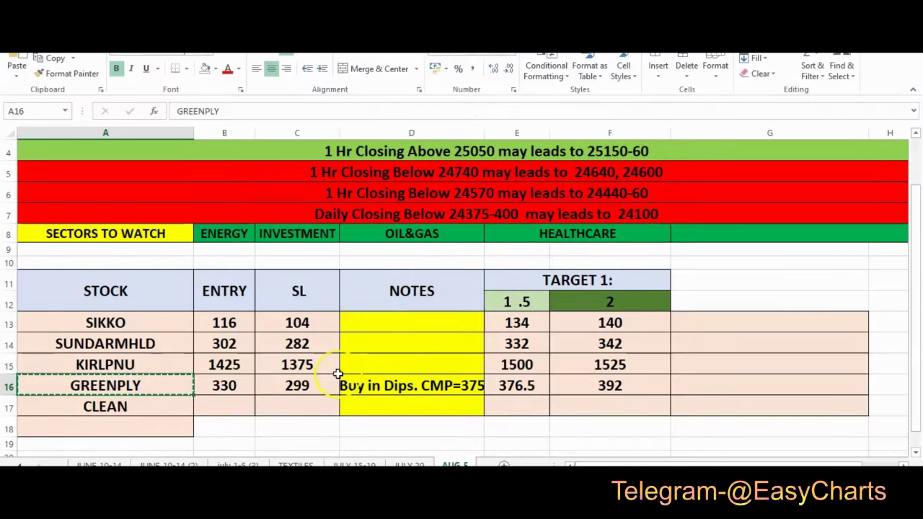
left_click(408, 394)
Step: Switch to TradingView and set the GREENPLY chart to the monthly interval
key("alt+Tab")
left_click(156, 92)
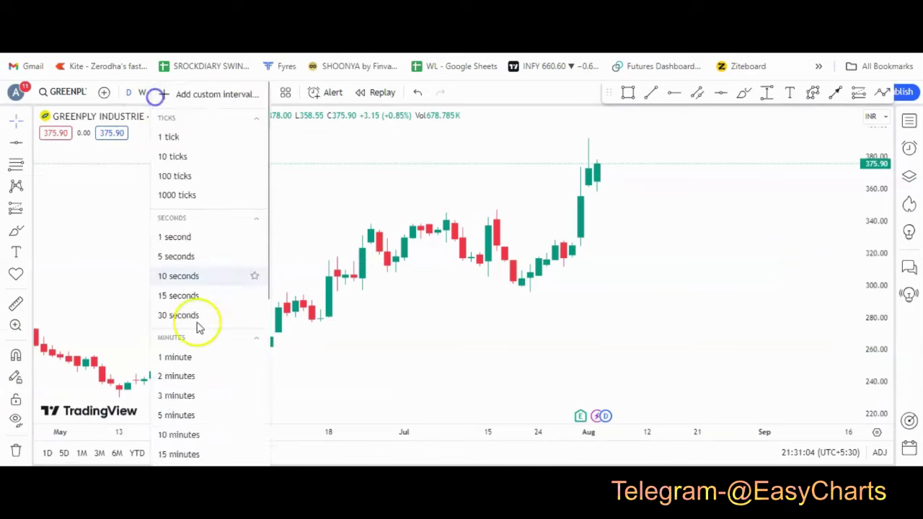
scroll(194, 325, "down", 4)
left_click(180, 403)
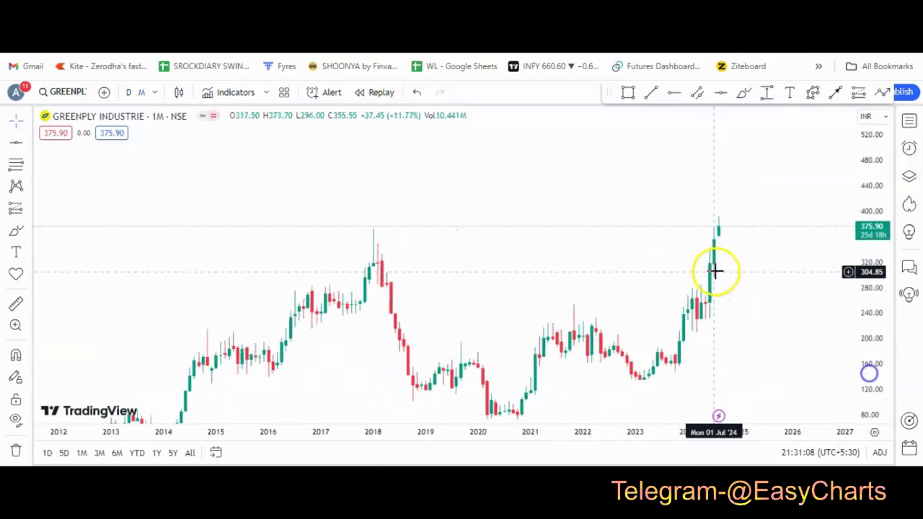
Step: Draw two horizontal lines at about 337 and 330 on the GREENPLY monthly chart, around the 2018 peak
left_click(721, 92)
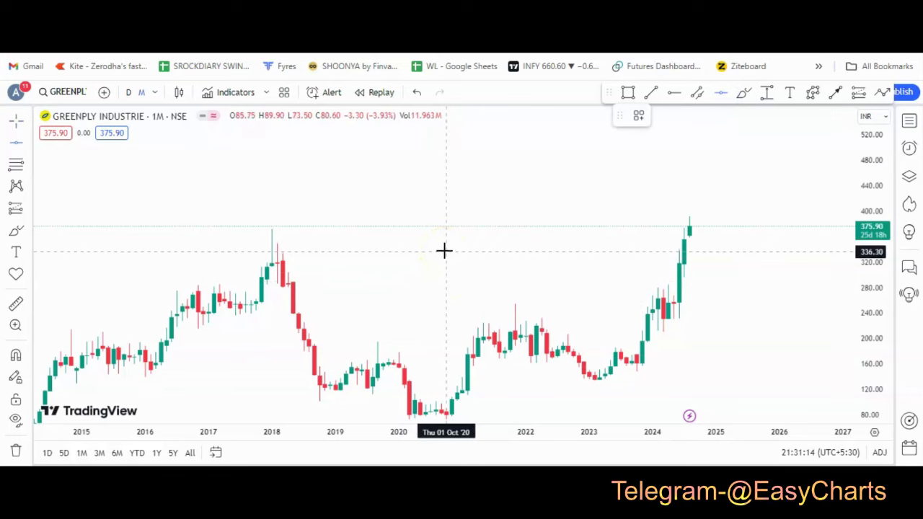
left_click(443, 250)
left_click(719, 92)
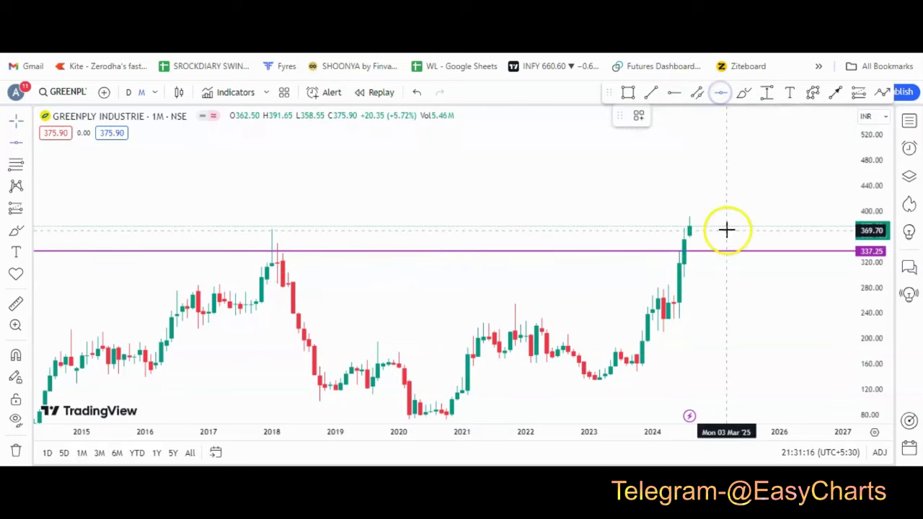
key("Escape")
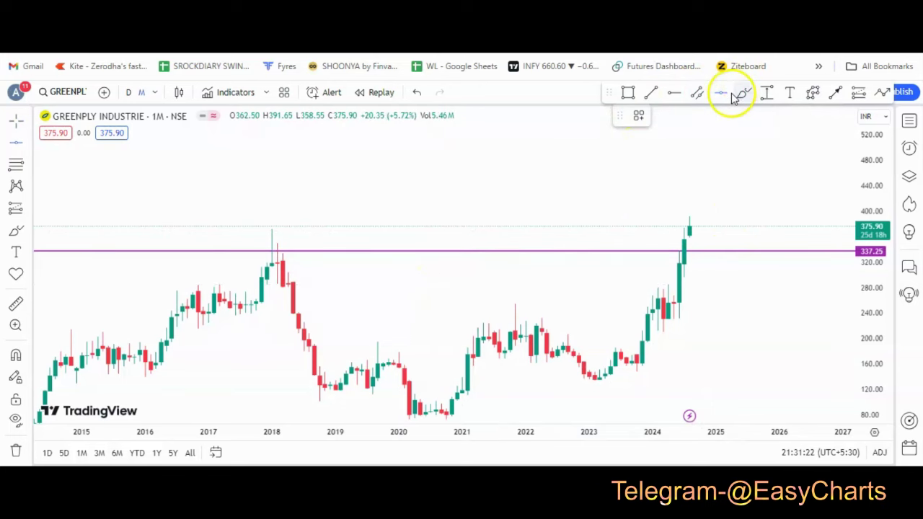
left_click(334, 252)
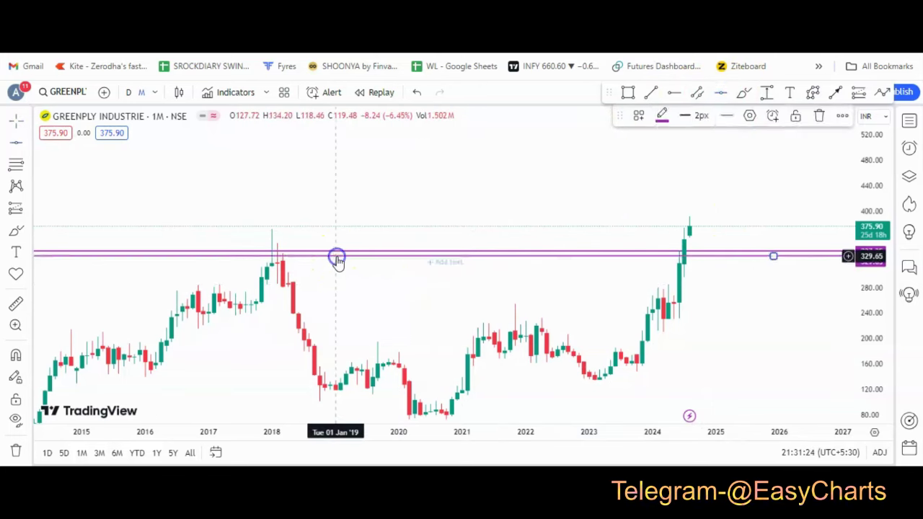
Step: Switch to the Excel watchlist and review GREENPLY's entry and stop-loss against those of the stocks listed above it
key("alt+Tab")
left_click(223, 386)
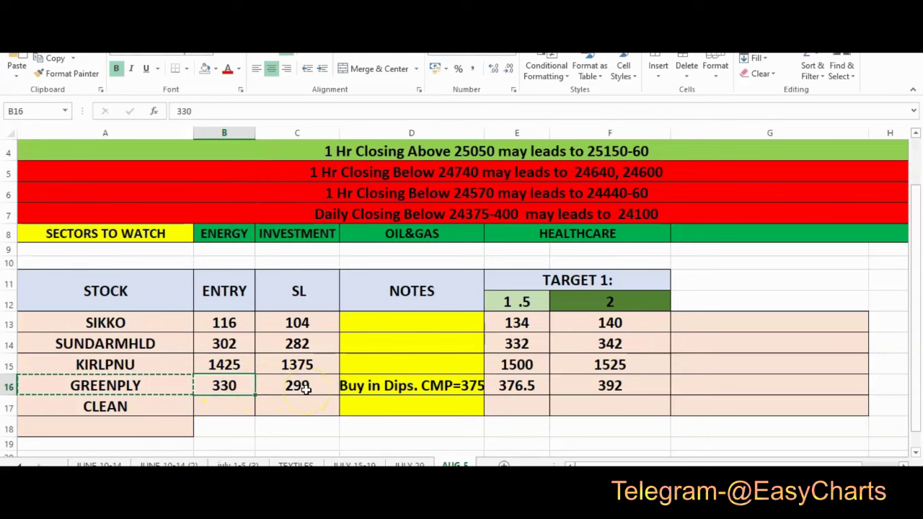
left_click(320, 403)
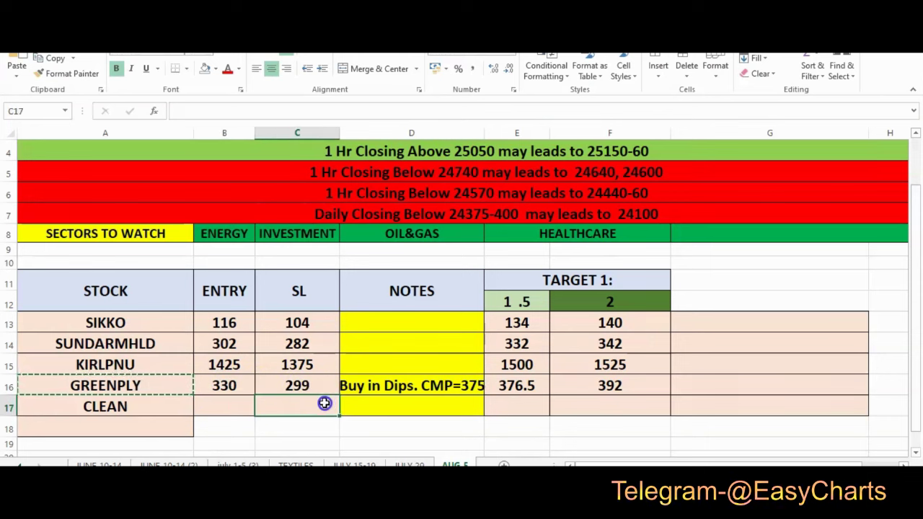
left_click(216, 385)
left_click_drag(237, 321, 303, 361)
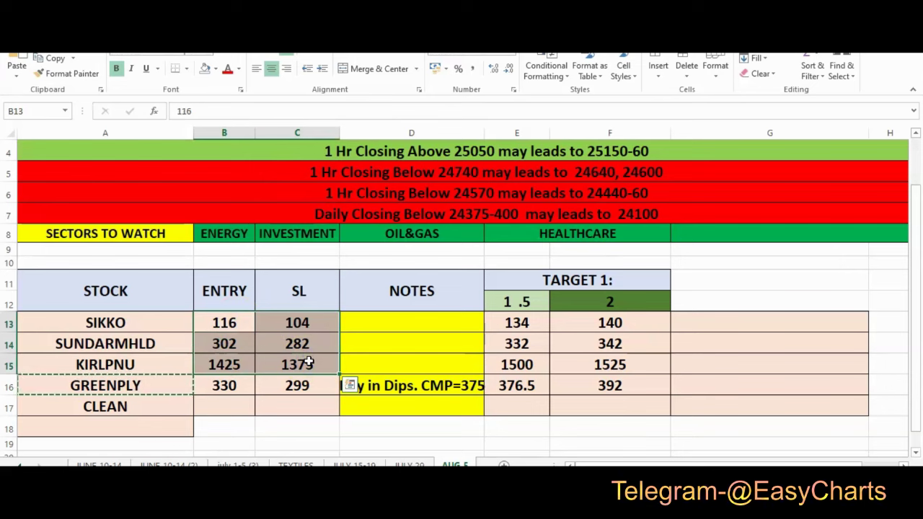
left_click(165, 392)
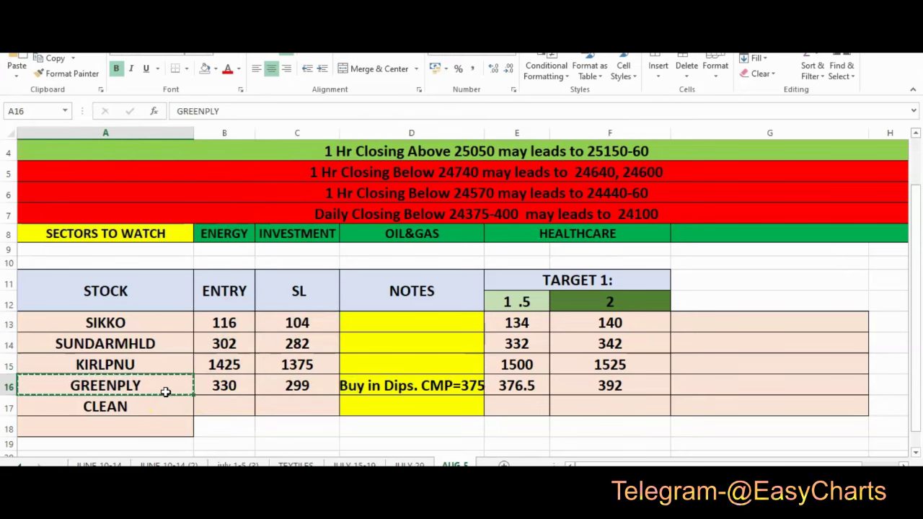
Step: Copy the CLEAN symbol from the stock list and load its NSE chart in TradingView
left_click(153, 410)
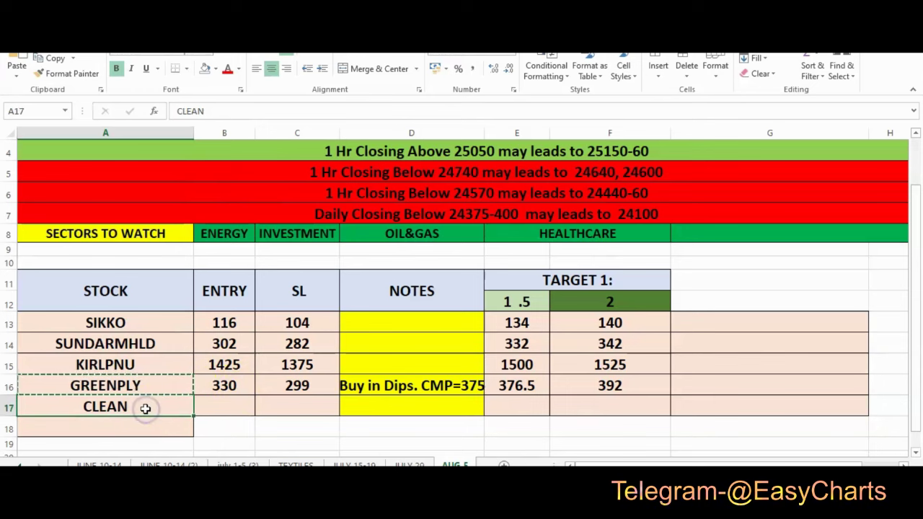
key("alt+Tab")
left_click(77, 93)
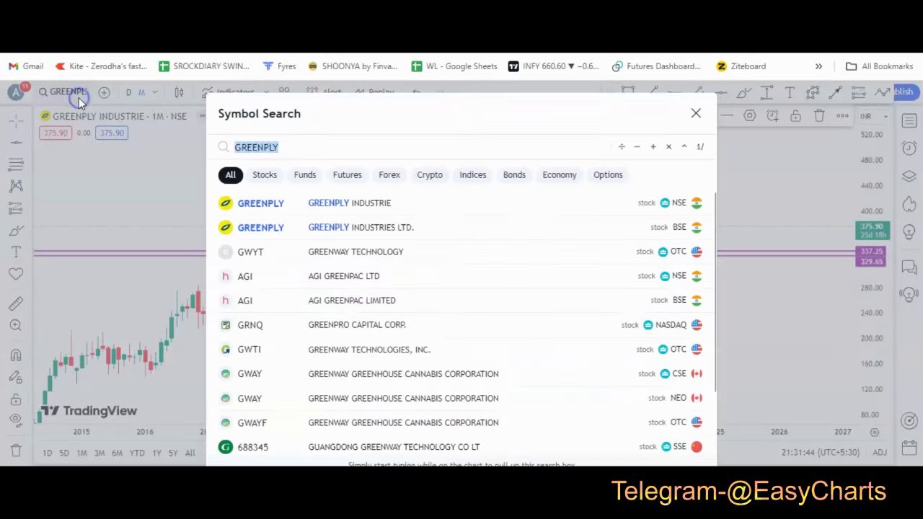
type("CLEAN")
left_click(267, 206)
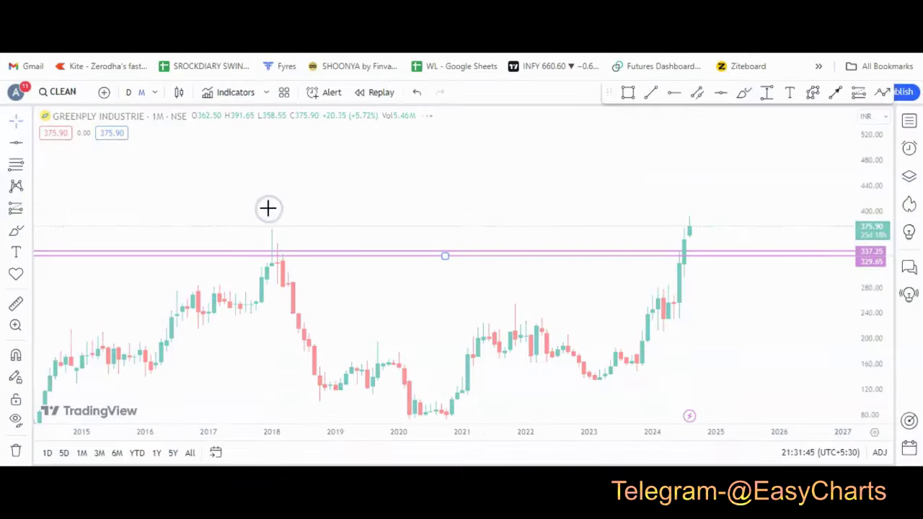
Step: Delete the short diagonal line over the latest candles on the CLEAN monthly chart, keeping the yellow zone
scroll(611, 262, "up", 5)
left_click_drag(645, 266, 675, 236)
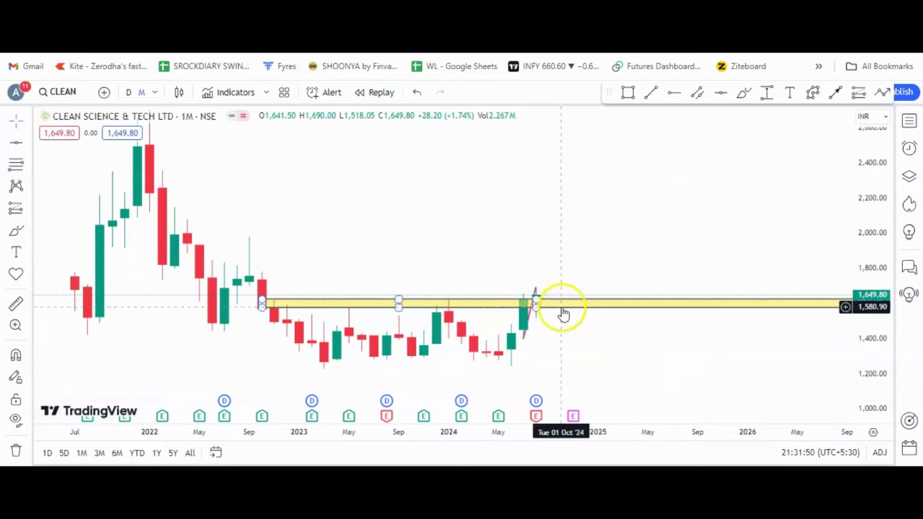
left_click(534, 294)
key("Delete")
left_click_drag(617, 243, 629, 250)
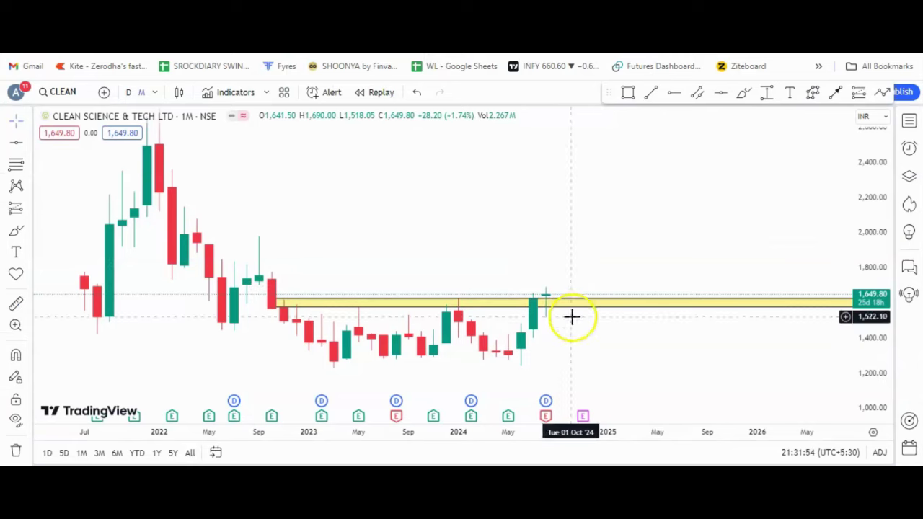
left_click_drag(613, 222, 605, 247)
Step: Switch back to the Excel watchlist and review the Nifty levels and sectors above the stock table
key("alt+Tab")
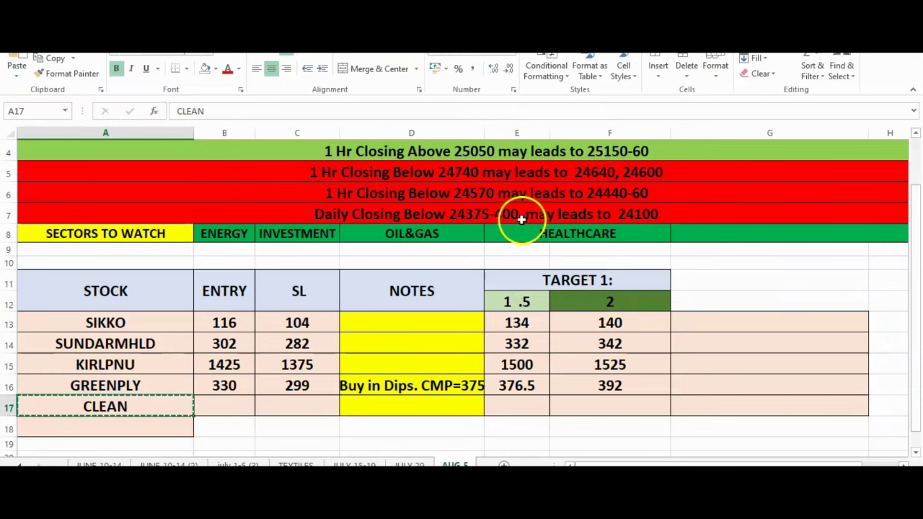
scroll(511, 283, "up", 1)
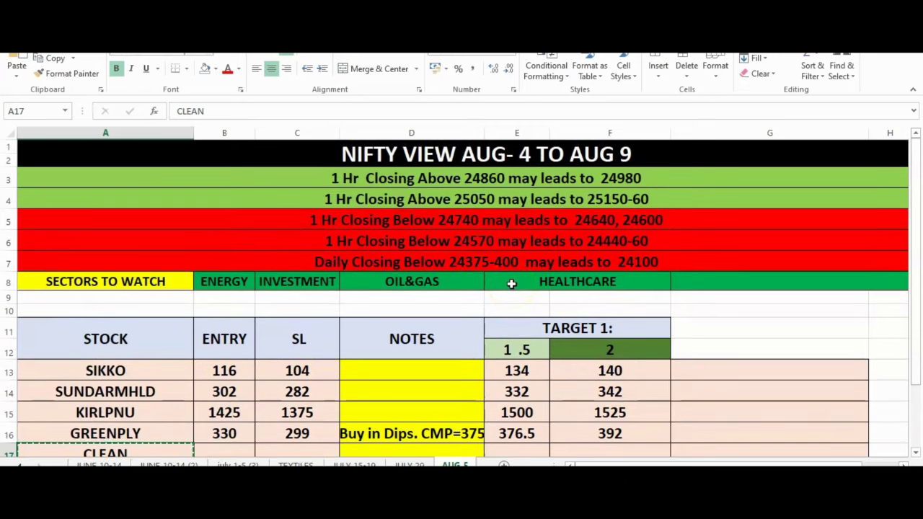